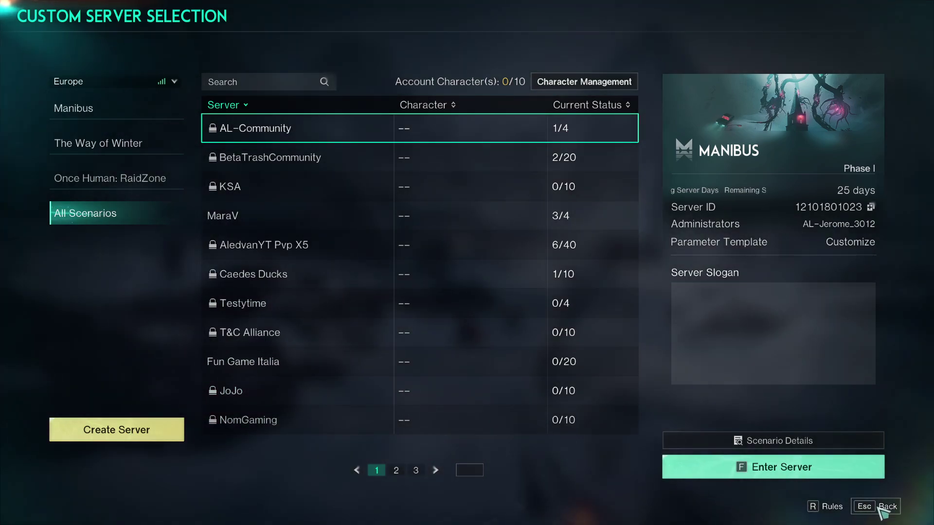
Step: Reopen the custom server selection from the main menu and start creating a new server
click(881, 508)
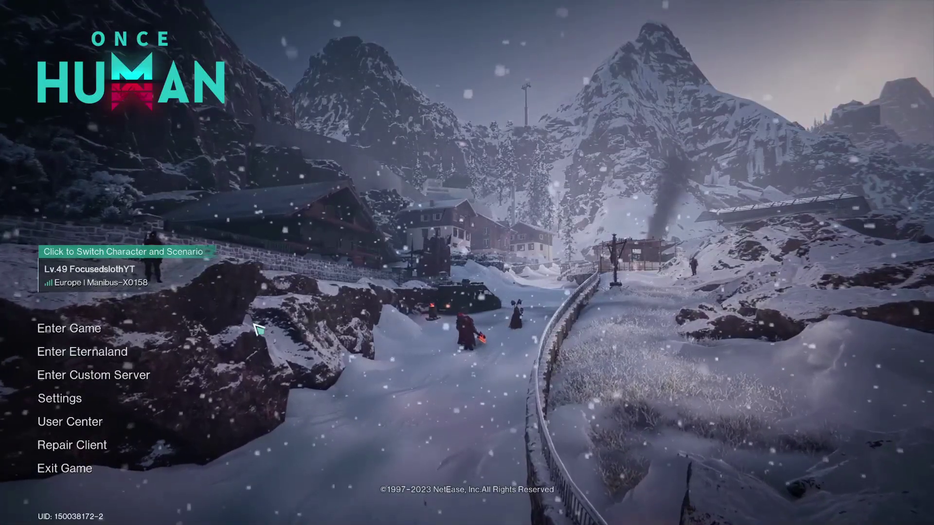
click(99, 387)
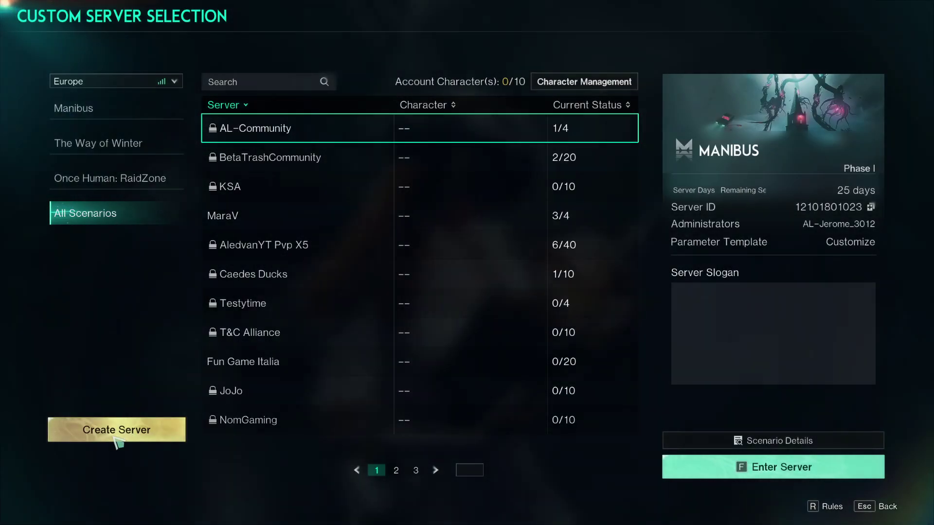
click(119, 439)
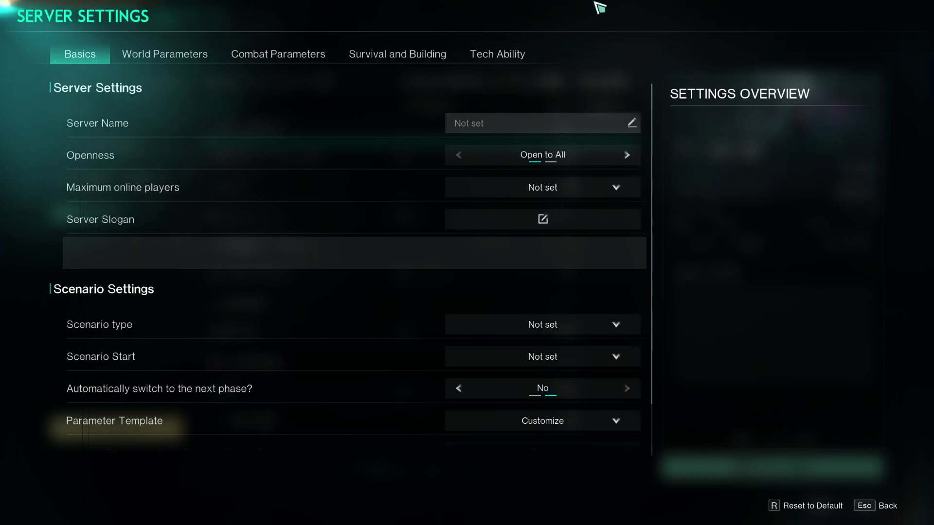
Step: Name the new server "focusedsloth"
click(549, 129)
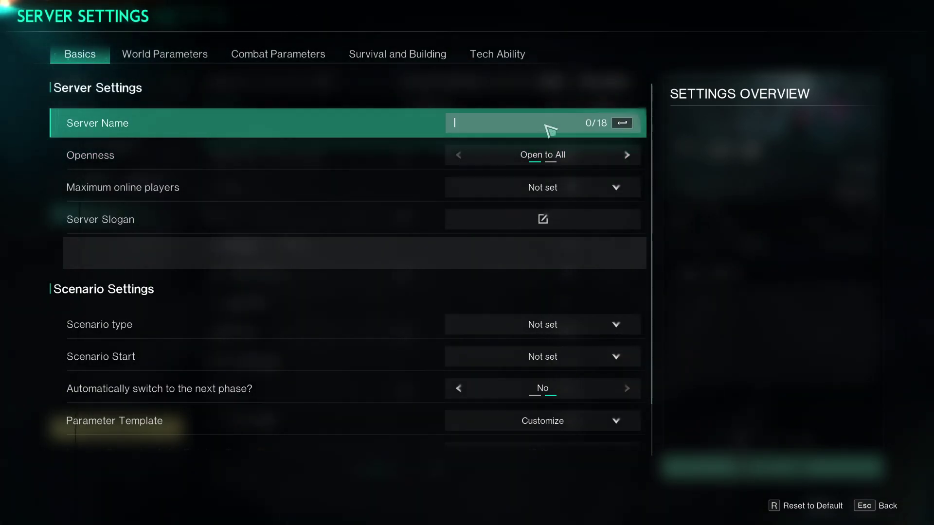
text(focused)
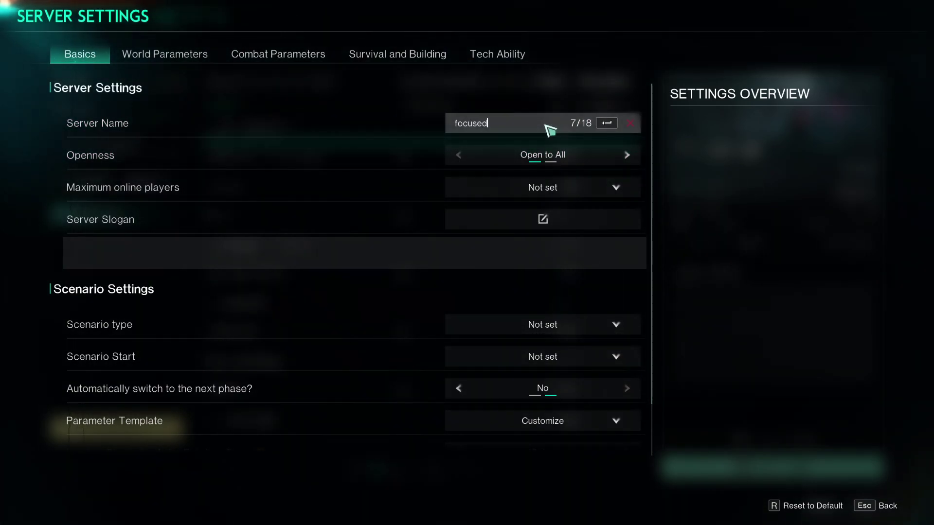
key(BackSpace)
key(BackSpace)
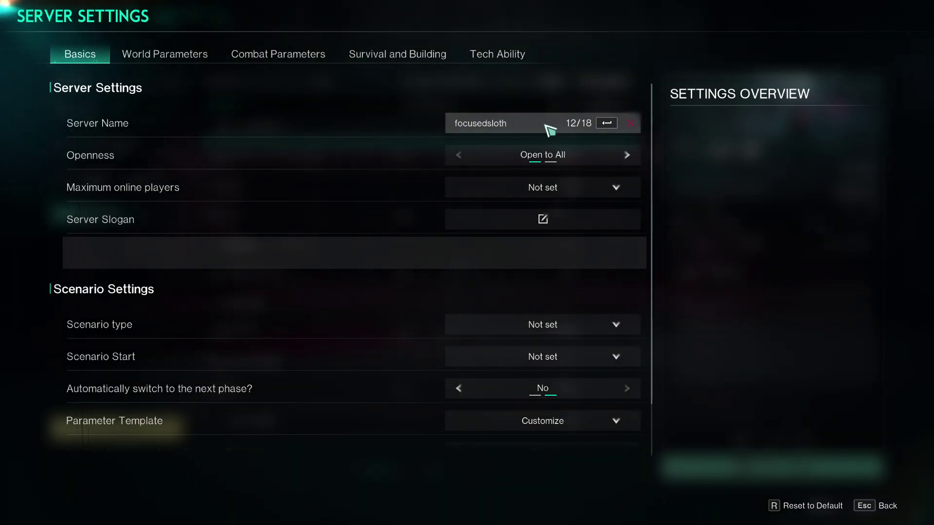
Step: Try Private openness, return it to Open to All, and check the choices for maximum online players
click(627, 154)
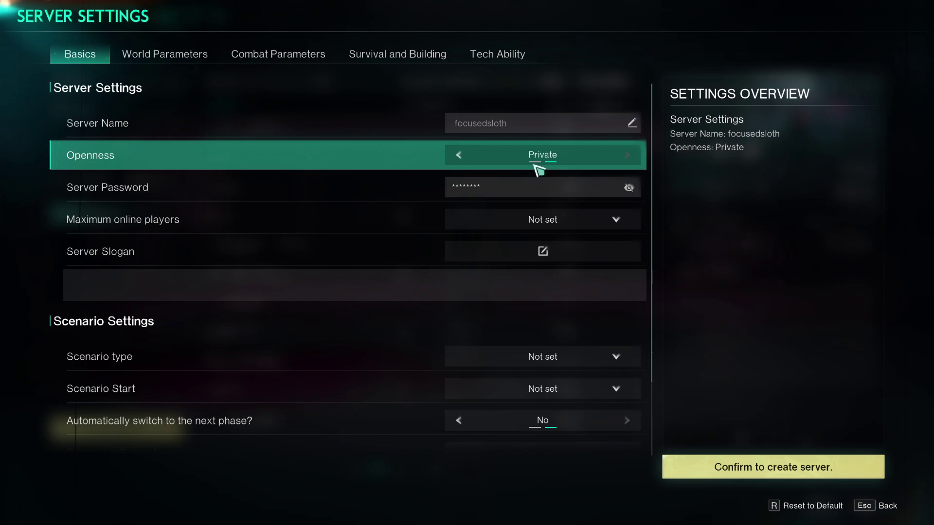
click(459, 156)
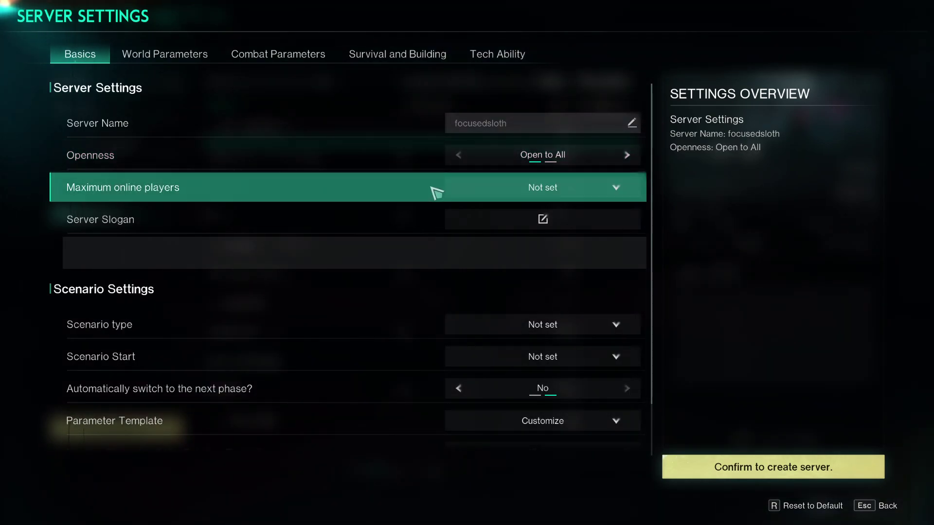
click(607, 190)
click(619, 190)
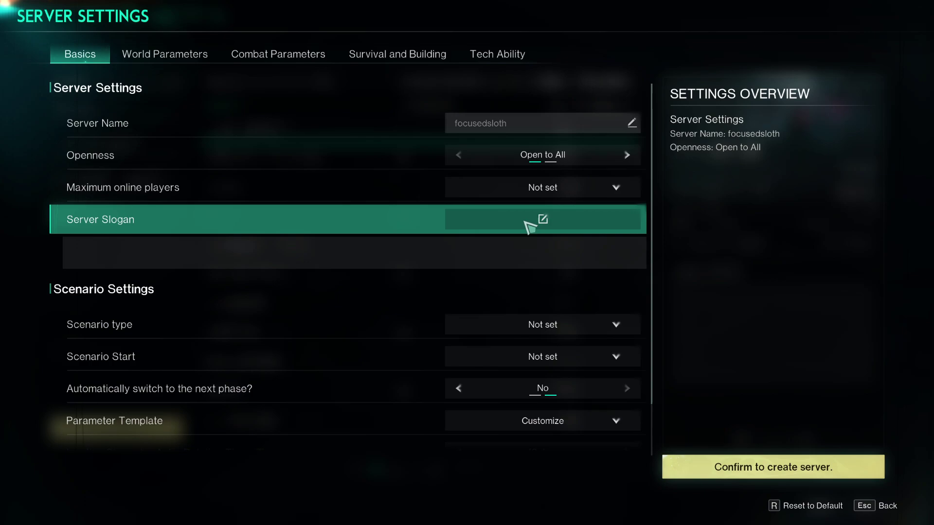
Step: Set the scenario type to Manibus, keep Of Mist and Mirage as its start, and enable automatic switching to the next phase
scroll(315, 265, down, 2)
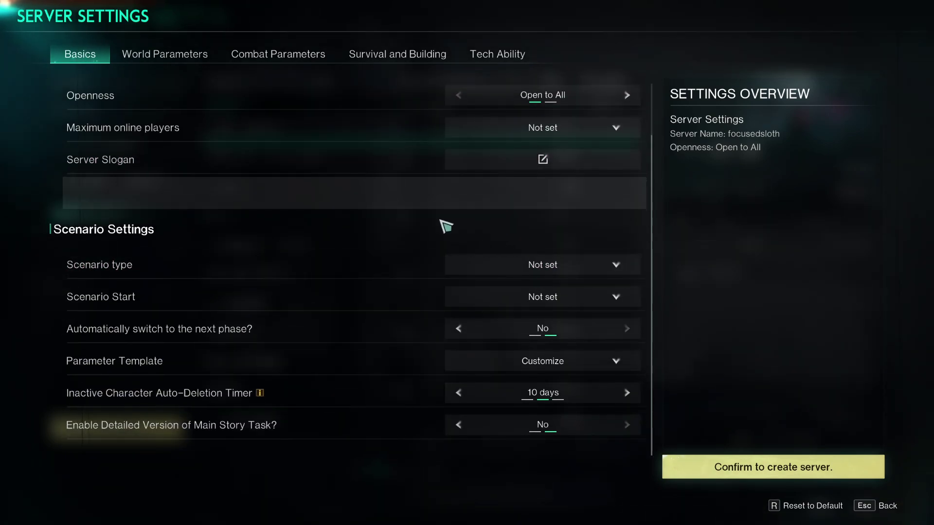
click(617, 265)
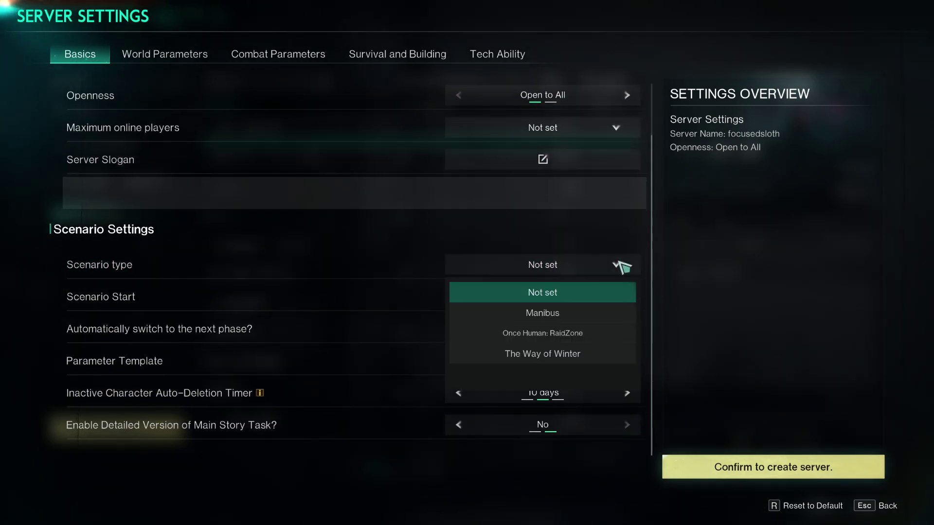
click(576, 319)
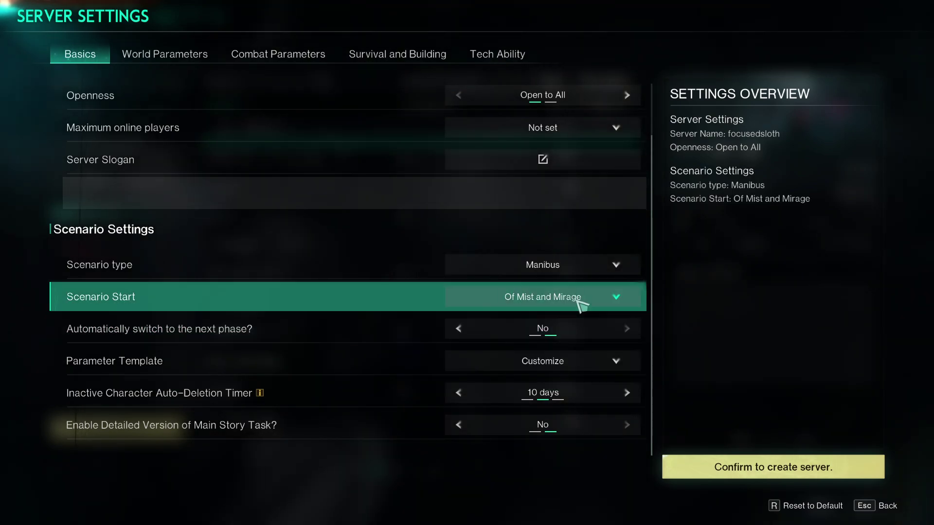
click(615, 301)
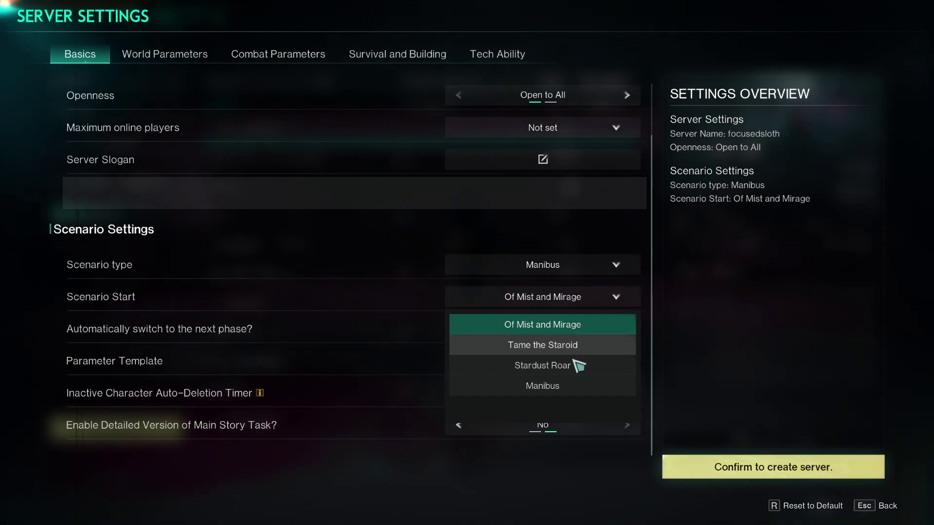
click(585, 297)
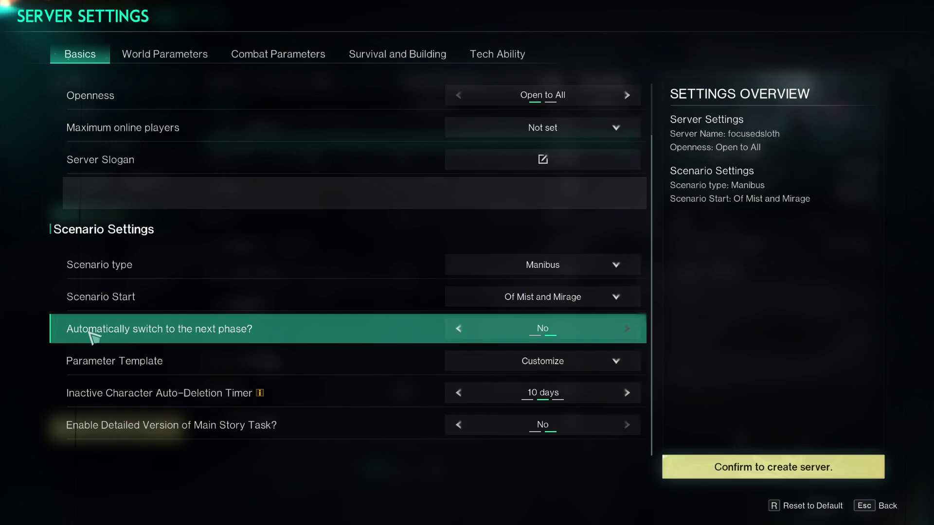
click(459, 329)
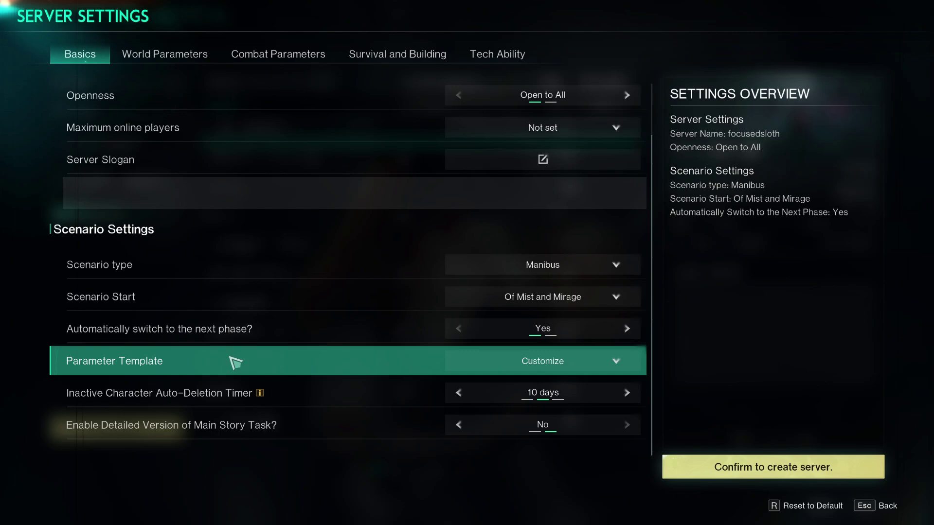
Step: Apply the Chill PvE Server parameter template and review its settings overview
click(629, 368)
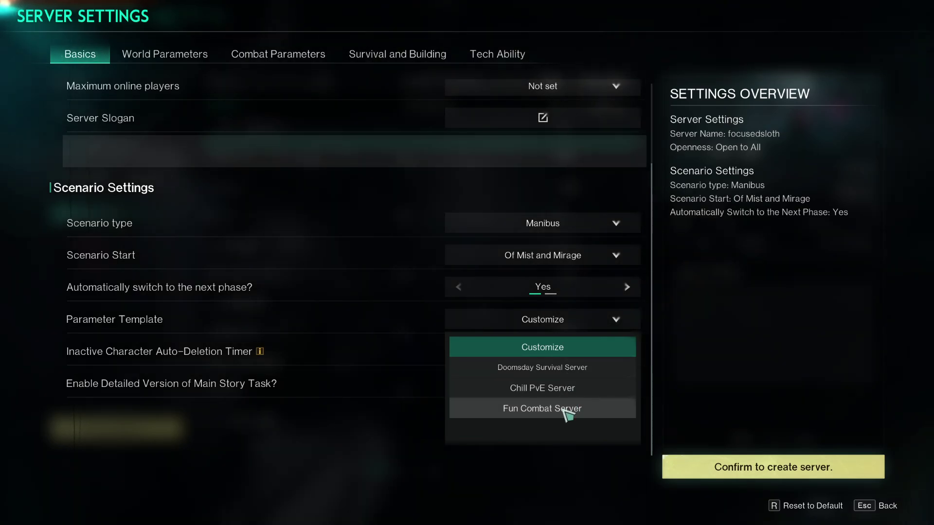
click(565, 389)
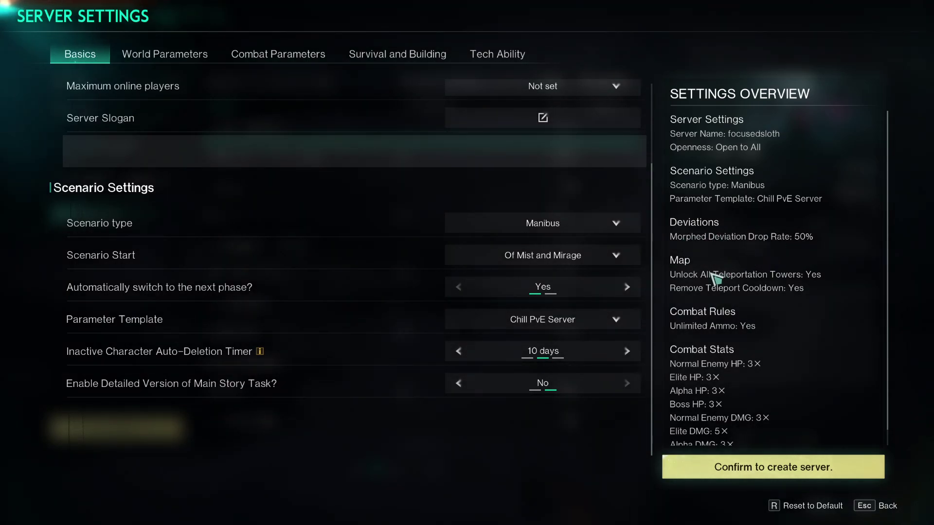
scroll(753, 341, down, 1)
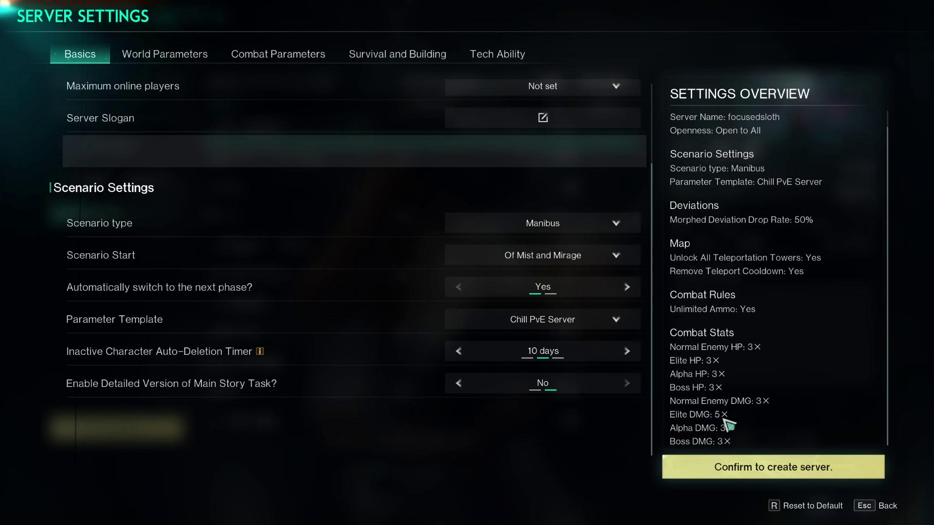
Step: Try the Doomsday Survival Server template, review its combat stats in the overview, and switch back to Chill PvE Server
click(605, 320)
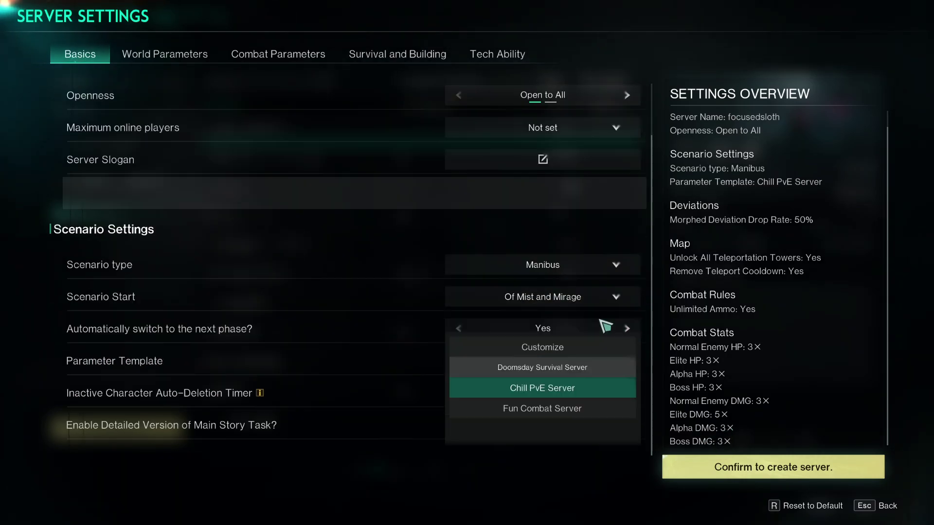
click(576, 371)
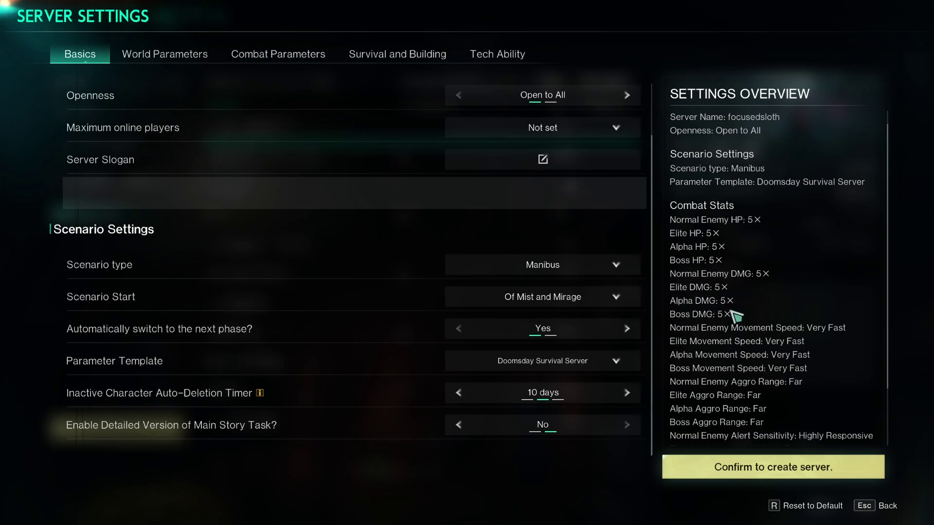
scroll(735, 314, down, 1)
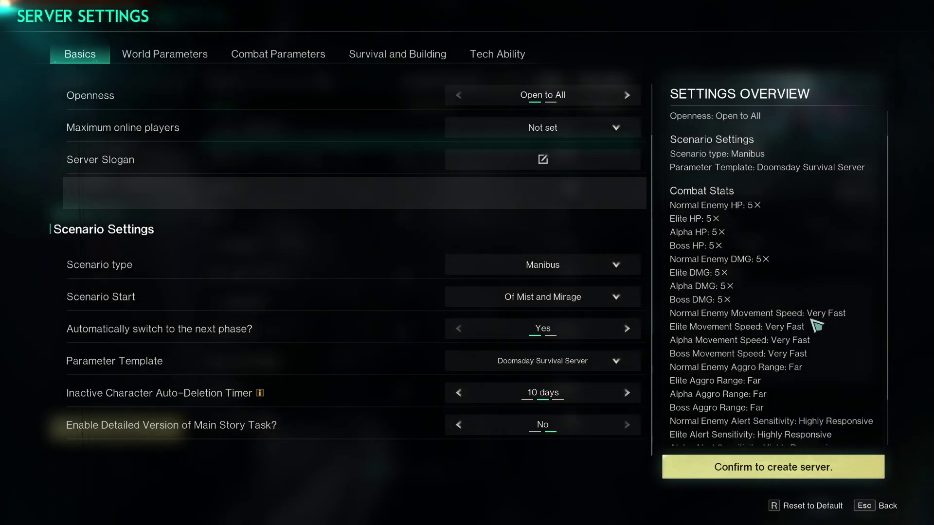
scroll(791, 337, down, 2)
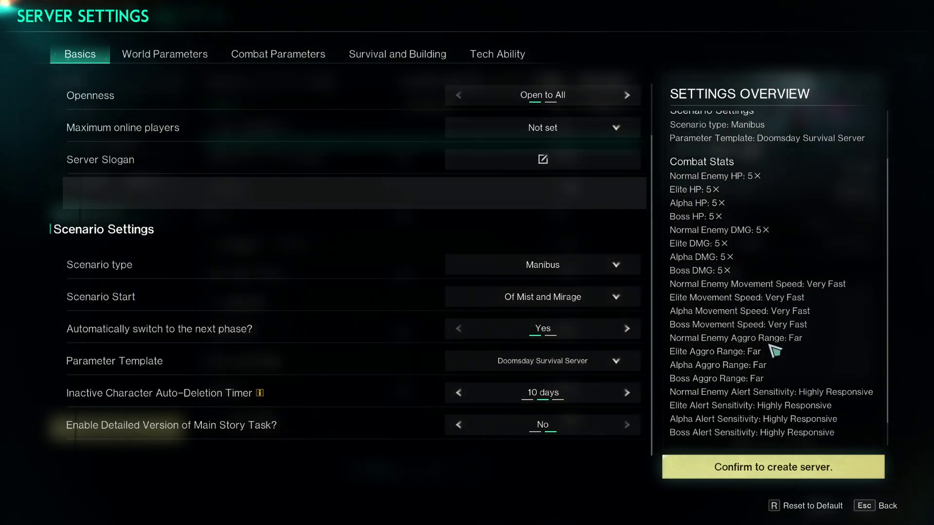
scroll(784, 350, down, 1)
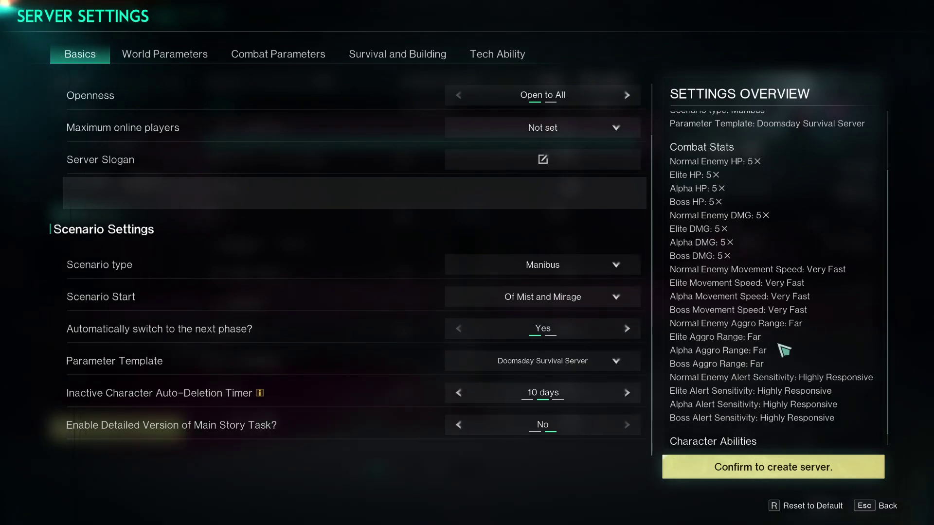
scroll(783, 351, down, 1)
click(616, 372)
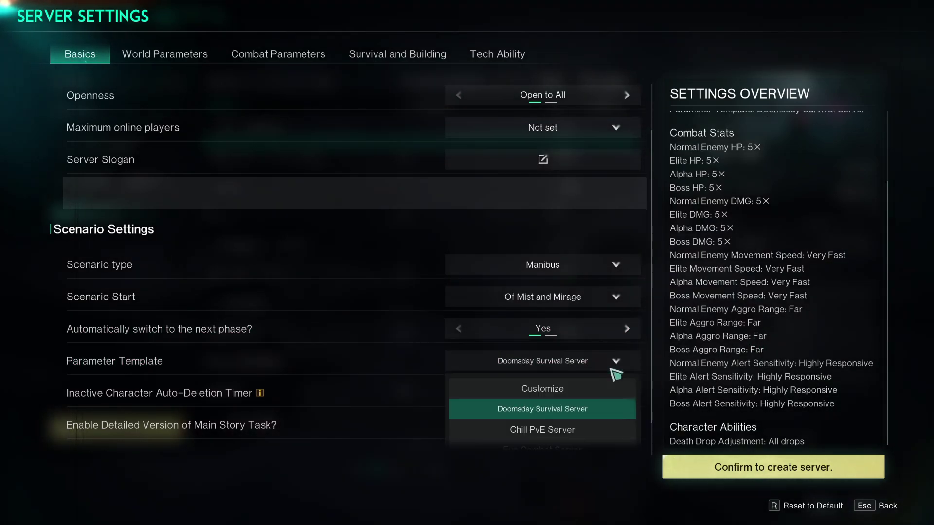
click(560, 431)
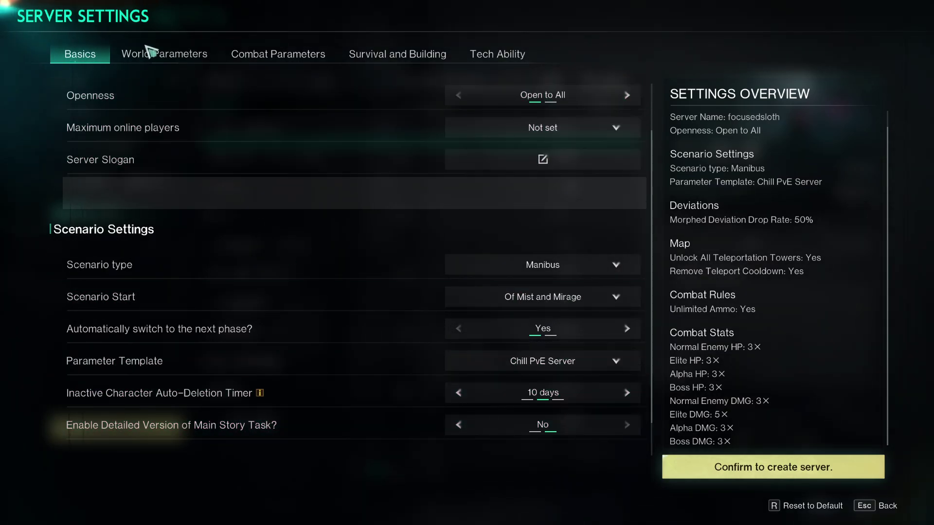
Step: Try raising the Animal Product multiplier in the world parameters' hunting and gathering yields, and return it to 1
click(157, 58)
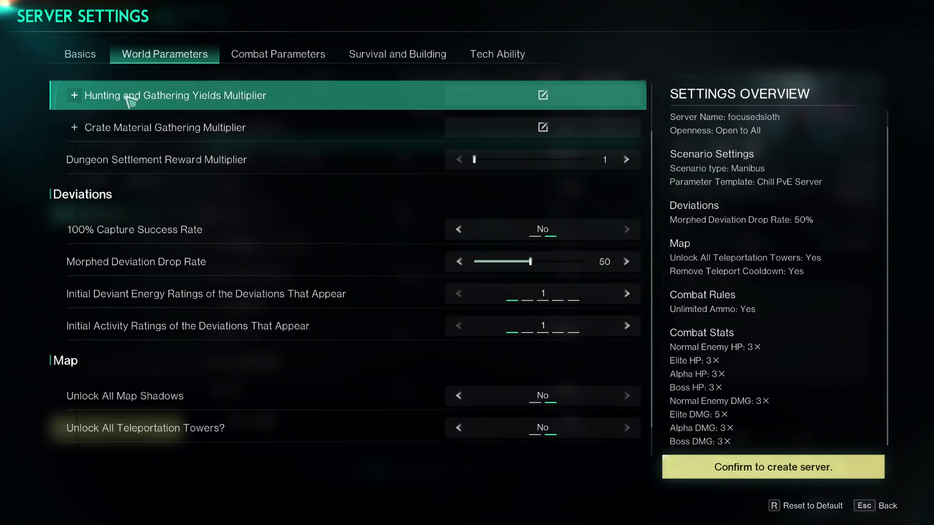
click(544, 97)
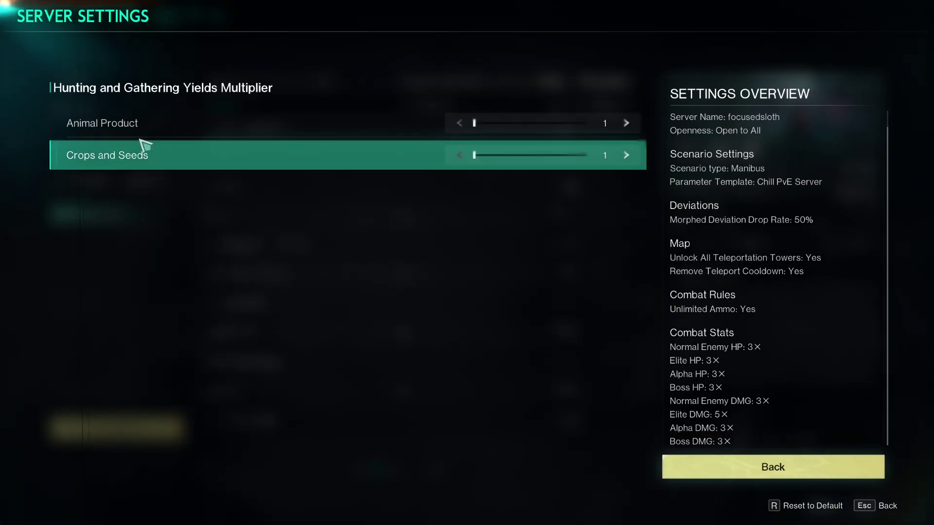
click(626, 123)
click(626, 124)
click(627, 123)
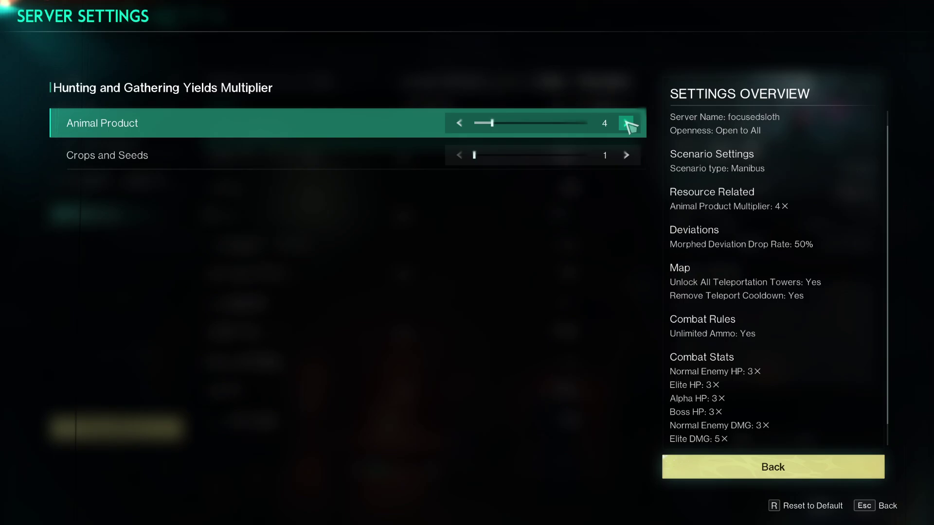
click(627, 123)
click(627, 123)
click(627, 123)
click(626, 123)
click(627, 123)
click(627, 123)
click(626, 123)
drag(537, 129, 443, 140)
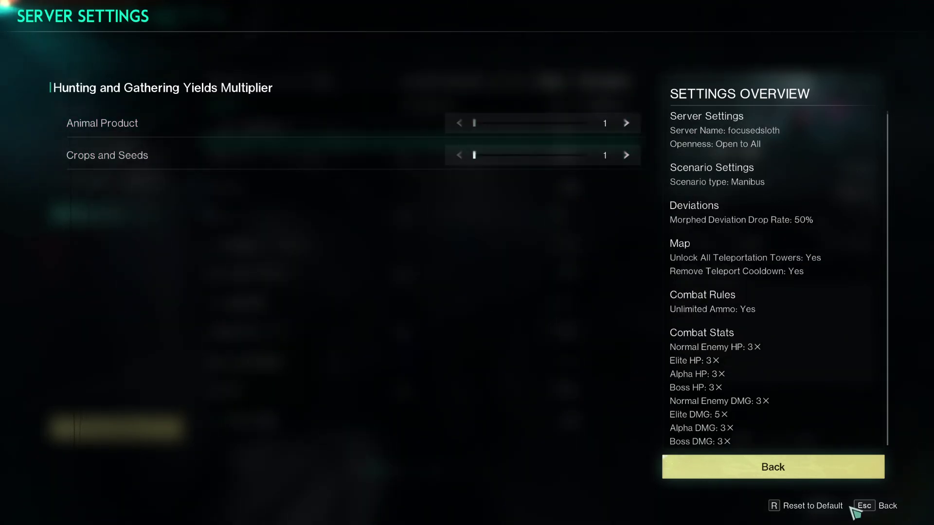
click(898, 506)
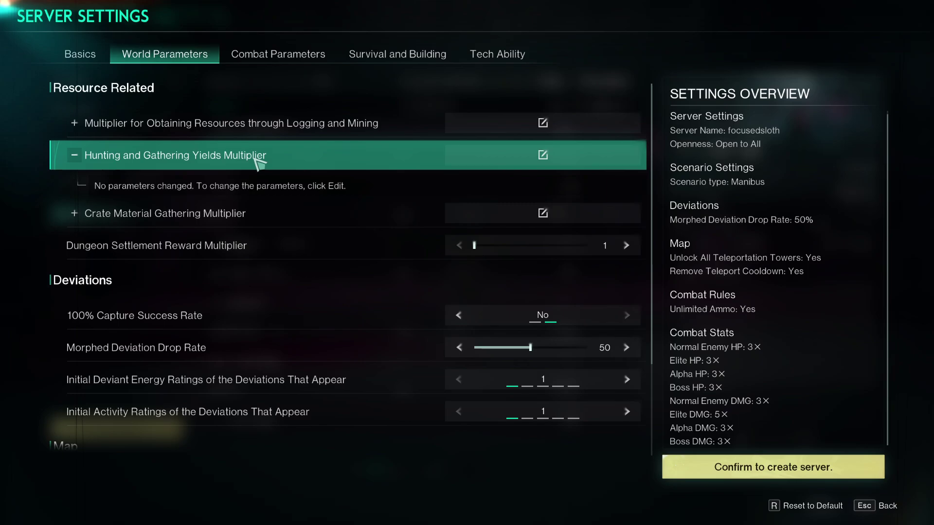
Step: Review the resource multipliers for logging and mining, leaving Common Ores at 1
click(546, 124)
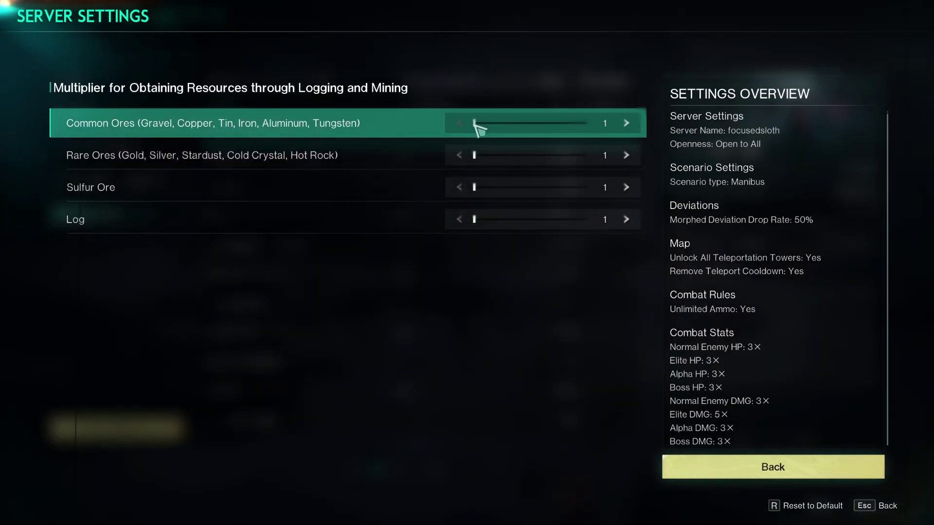
drag(476, 124, 444, 132)
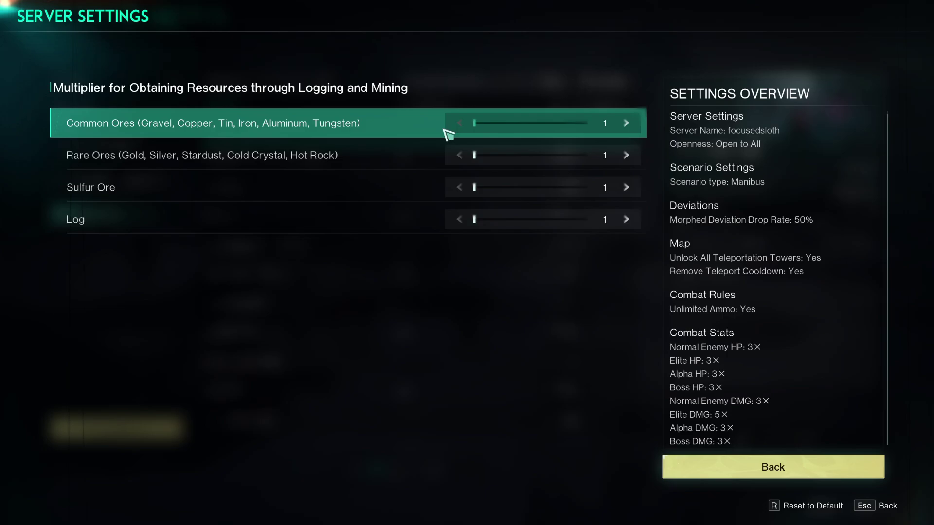
click(784, 472)
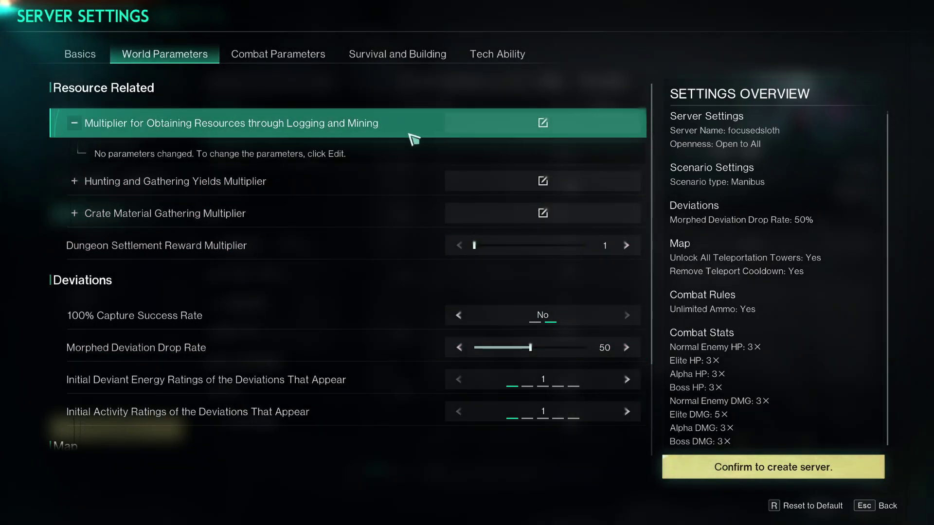
Step: Review the crate material gathering multipliers for crafting materials, gunpowder and Energy Link
click(525, 216)
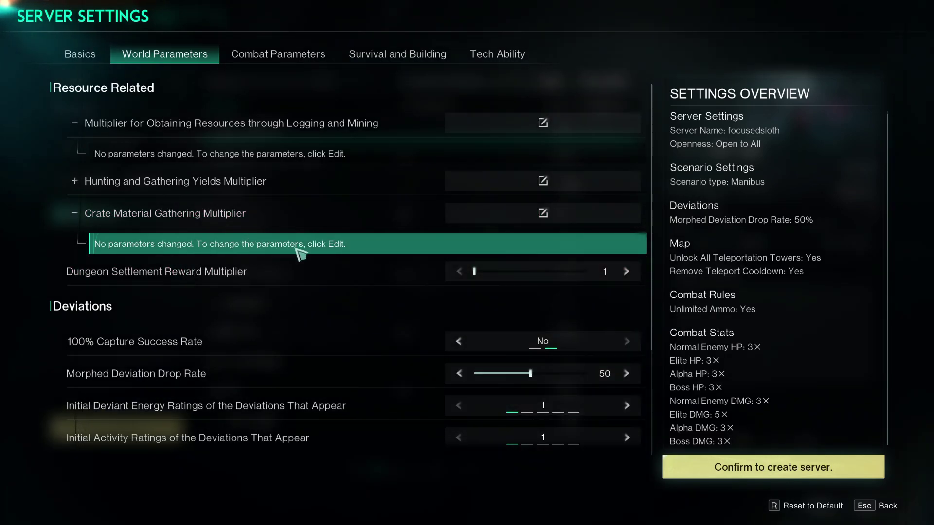
click(547, 219)
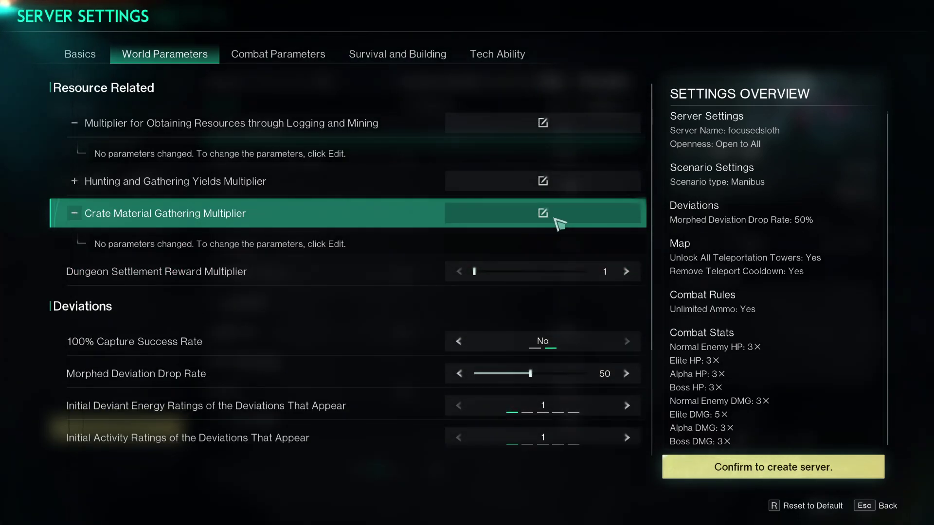
click(546, 219)
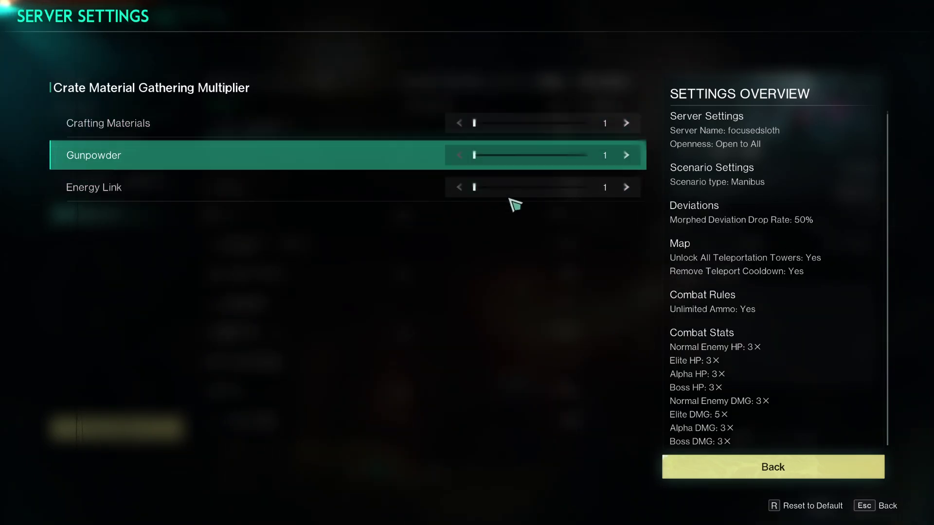
click(840, 476)
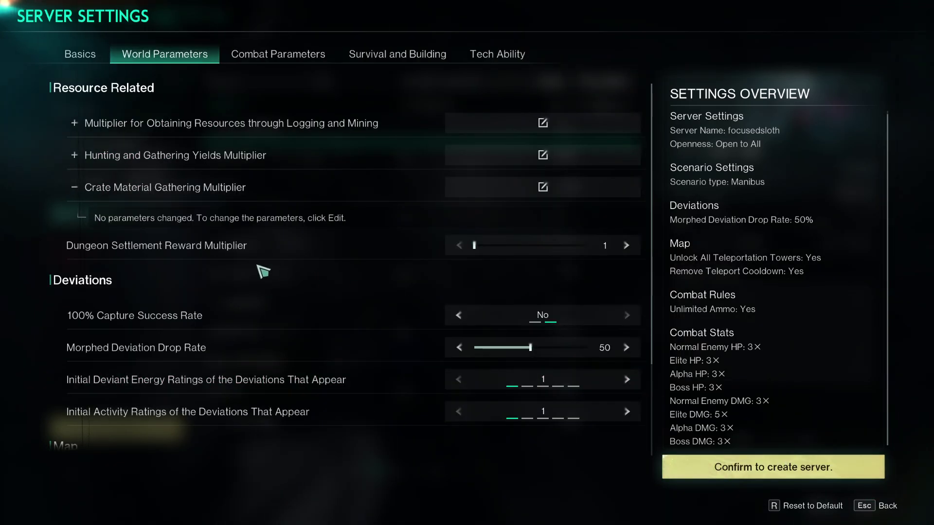
Step: Set the deviations' 100% Capture Success Rate to Yes and the Morphed Deviation Drop Rate to 51
scroll(262, 270, down, 1)
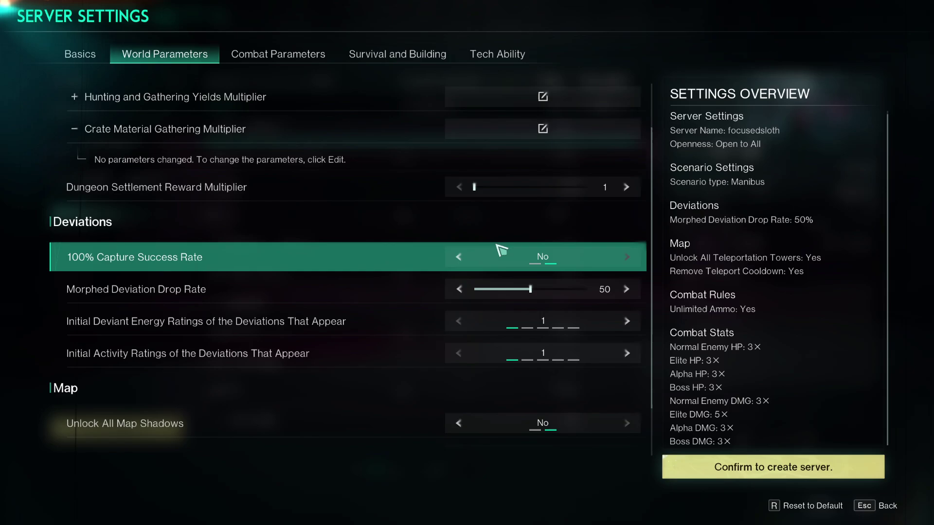
click(460, 256)
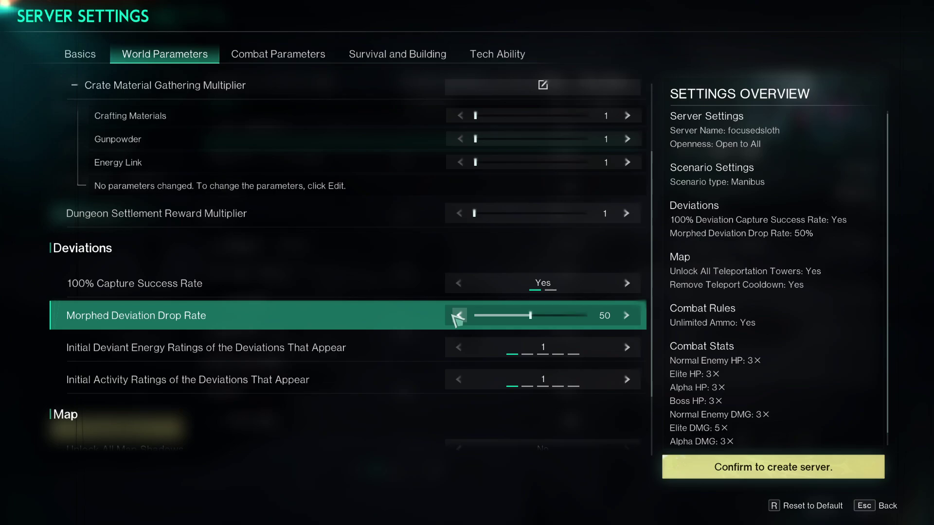
mouse_move(531, 318)
mouse_down()
mouse_move(605, 325)
mouse_move(574, 335)
mouse_move(529, 326)
mouse_up()
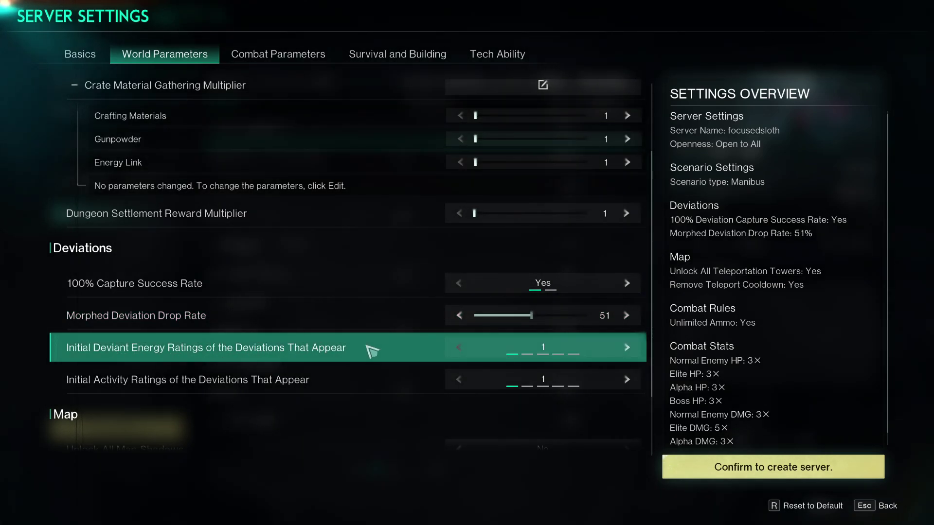
Step: Set both the Initial Deviant Energy Ratings and the Initial Activity Ratings of appearing deviations to 5
scroll(369, 352, down, 1)
click(627, 318)
click(627, 318)
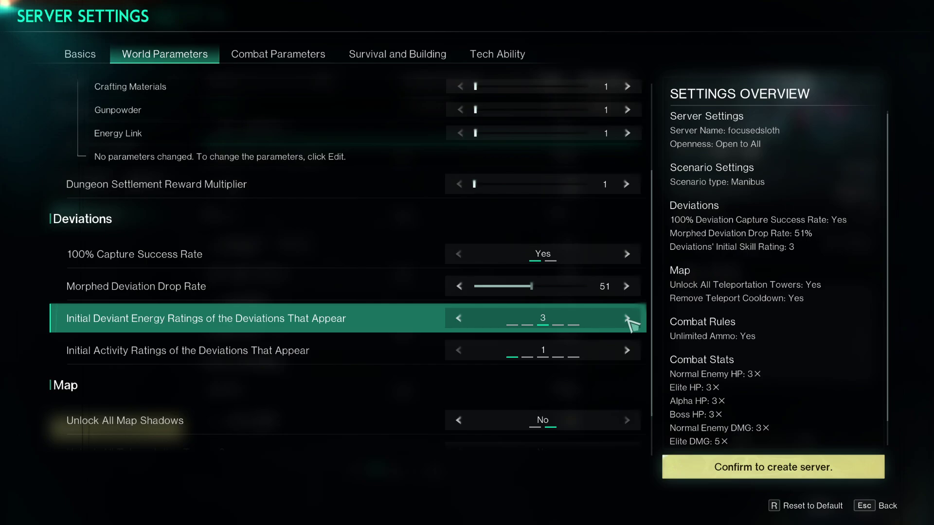
click(627, 318)
click(627, 318)
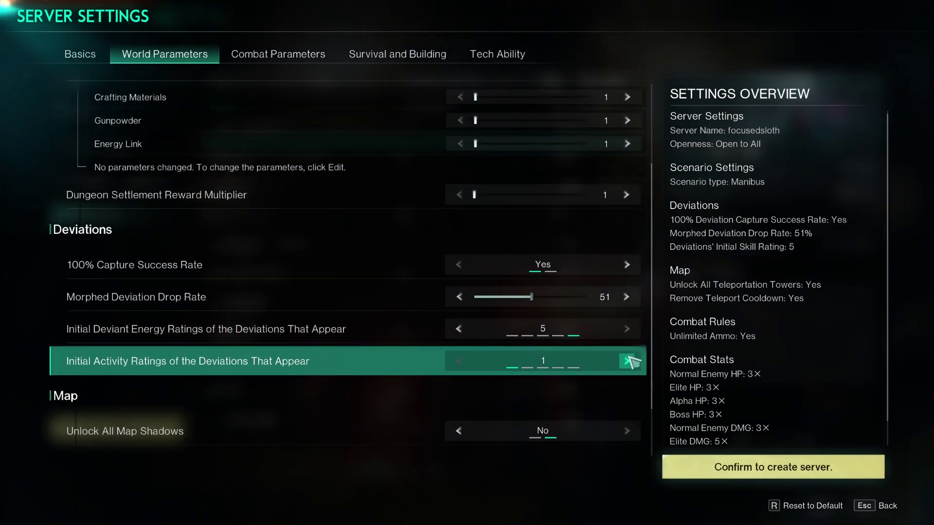
click(627, 363)
click(627, 363)
click(628, 364)
click(627, 364)
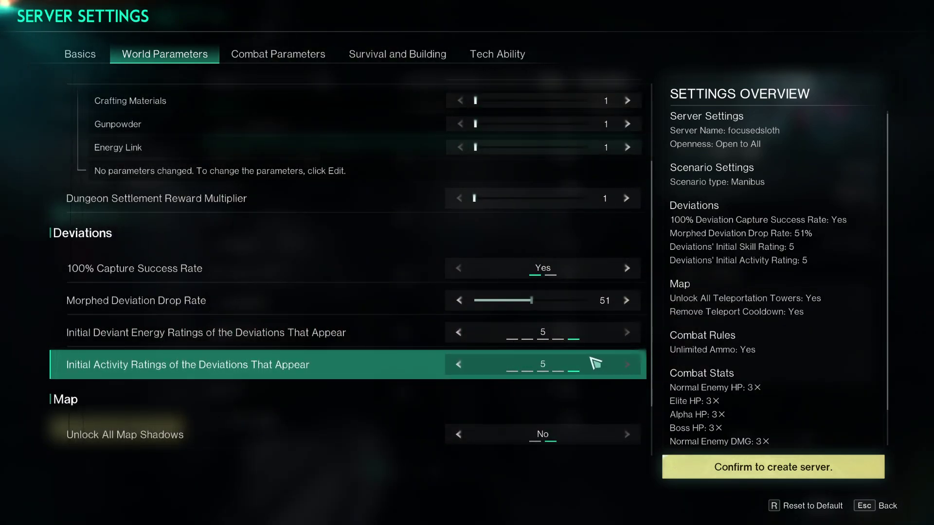
Step: In the map parameters, set Unlock All Map Shadows and Unlock All Teleportation Towers to Yes, and Remove Teleport Cooldown to No
scroll(435, 340, down, 2)
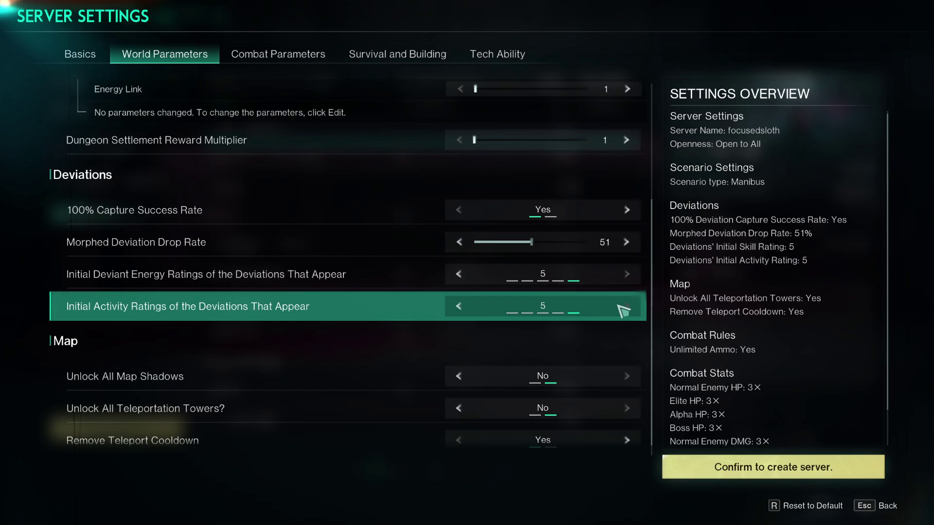
scroll(379, 314, down, 1)
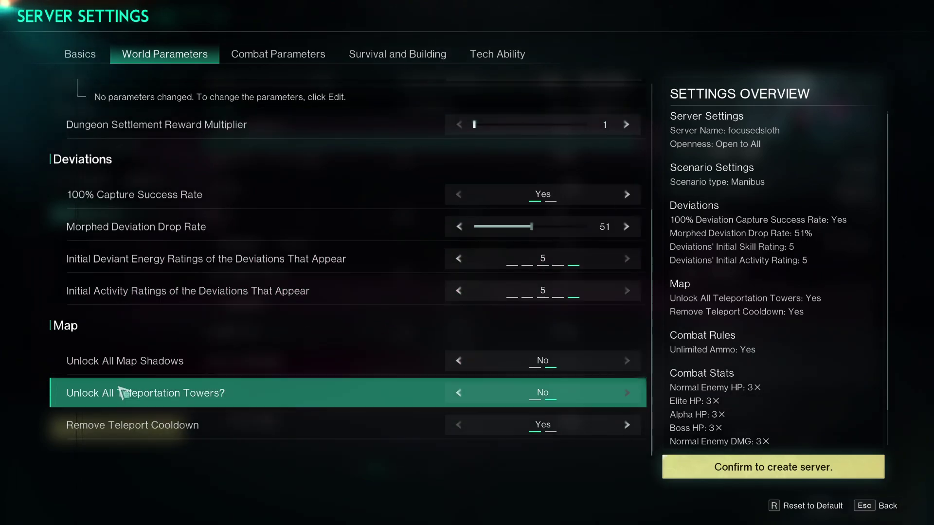
click(458, 361)
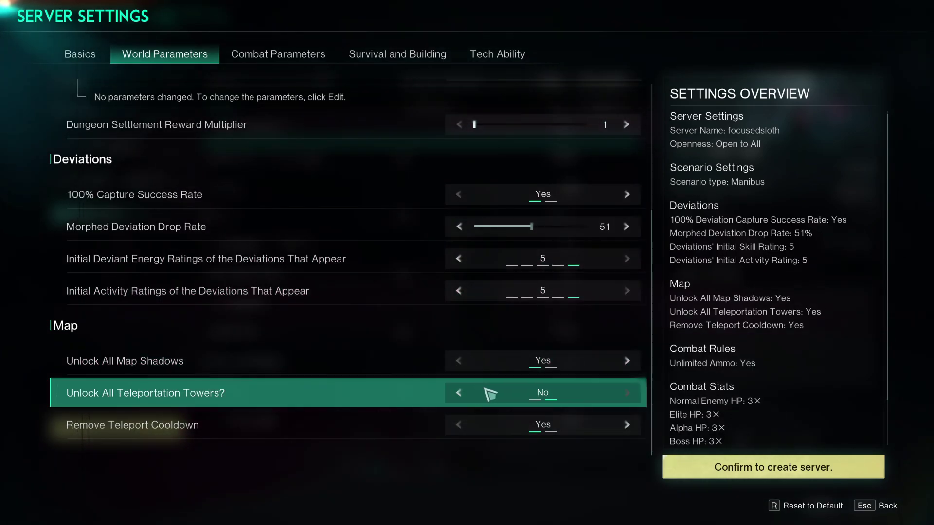
click(460, 394)
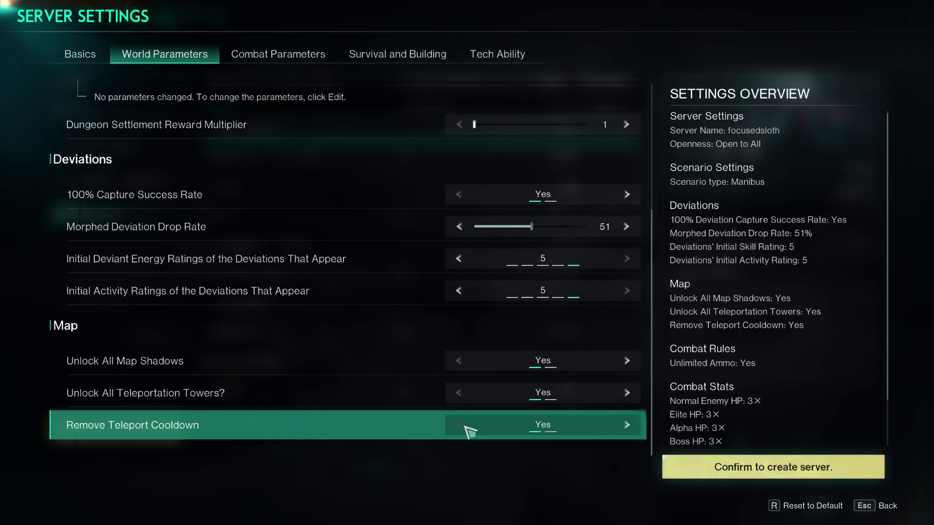
click(627, 426)
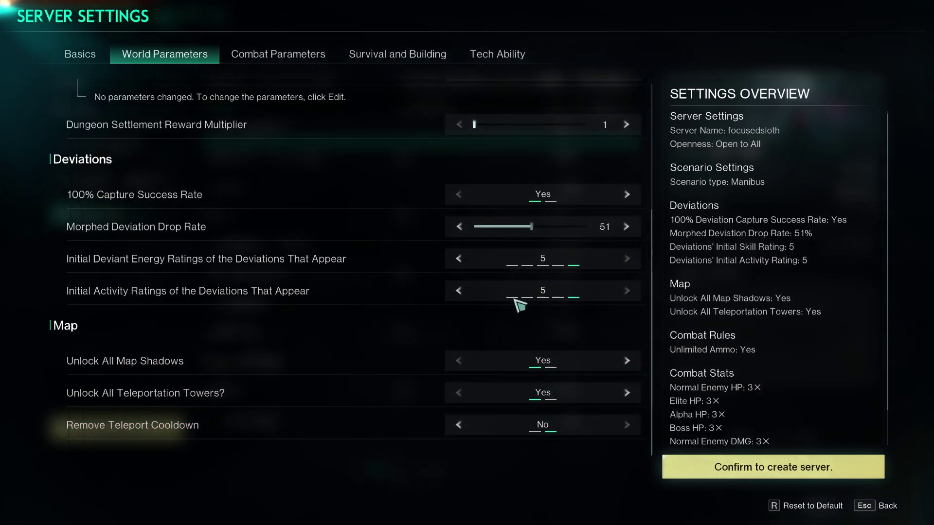
Step: In the combat parameters, set the Normal Enemy HP Multiplier and the Normal Enemy DMG Multiplier to 2.9
click(296, 57)
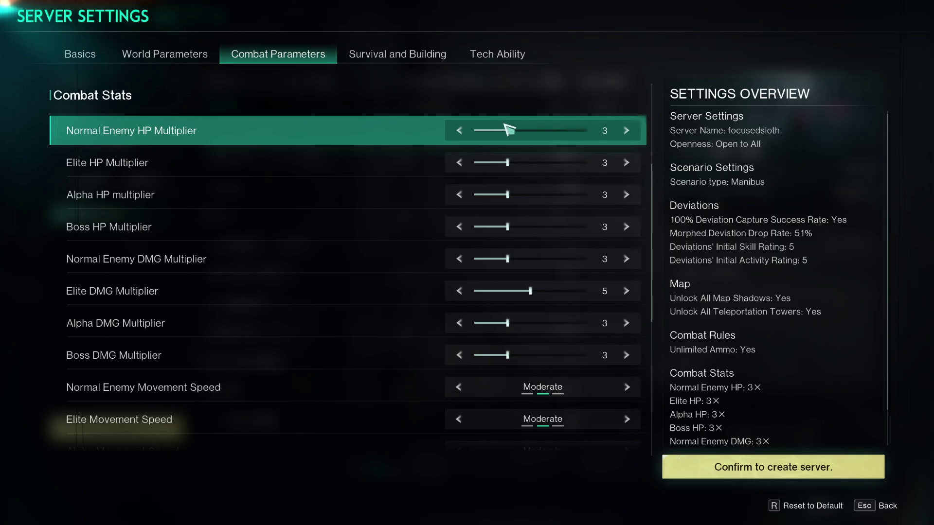
drag(506, 129, 513, 154)
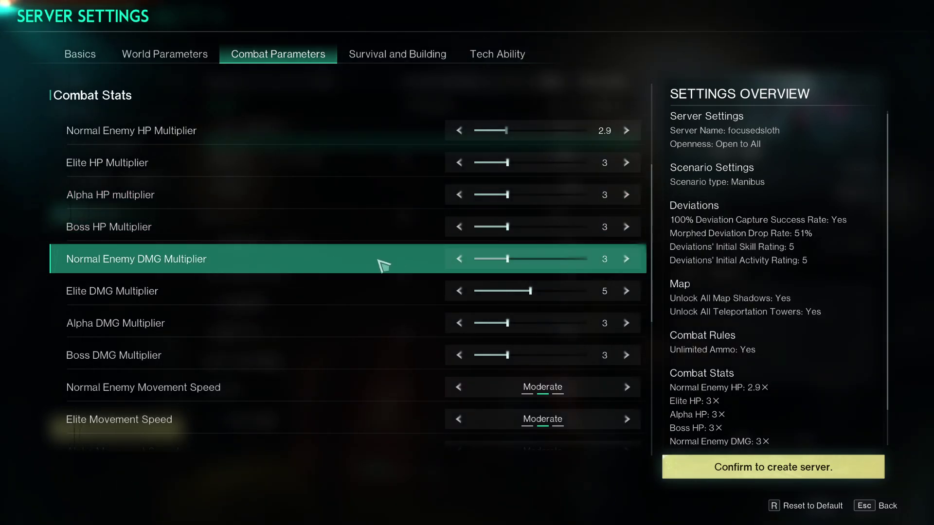
scroll(381, 263, down, 1)
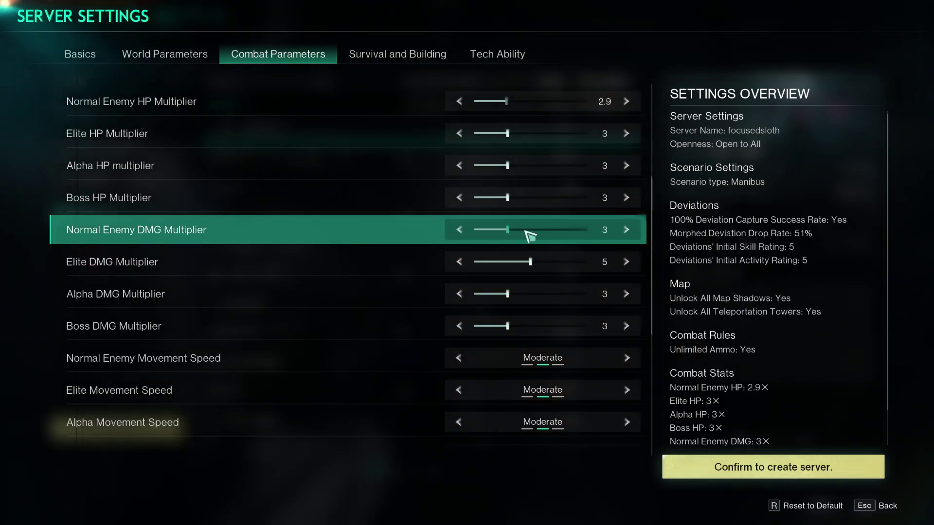
drag(530, 236, 506, 236)
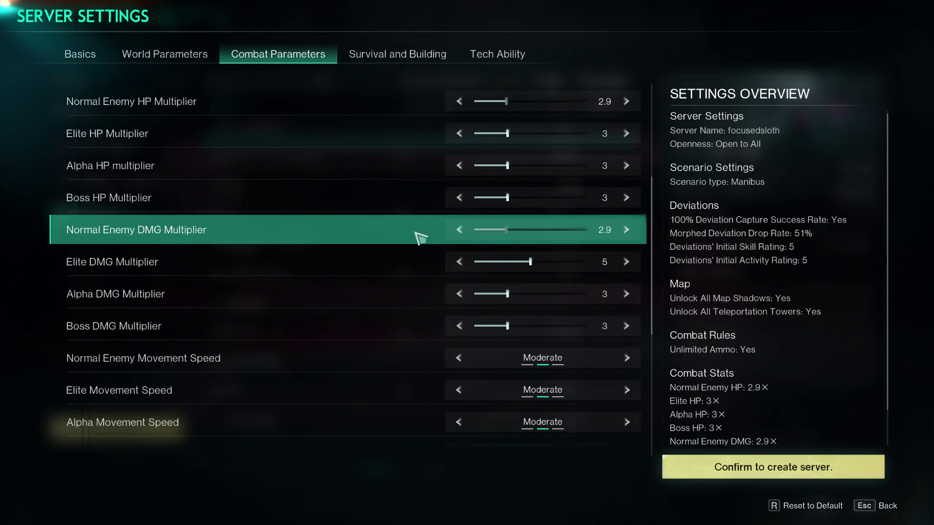
Step: Try Slow for Normal Enemy Movement Speed, return it to Moderate, and review the enemy aggro range and alert sensitivity settings
scroll(418, 236, down, 4)
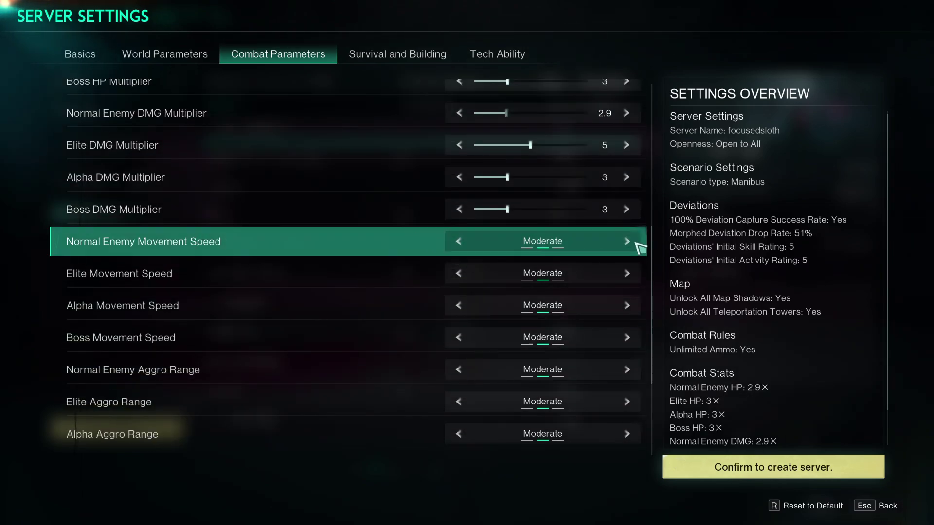
click(459, 241)
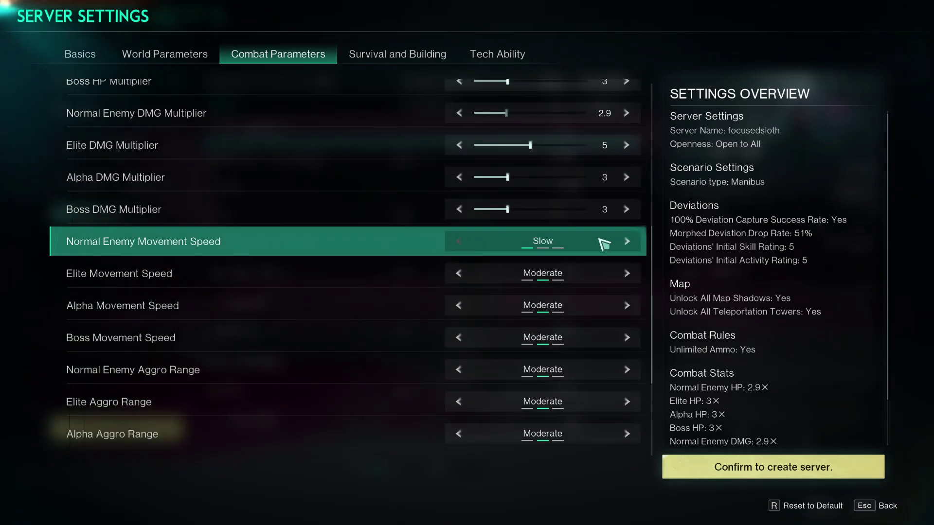
click(627, 241)
click(458, 241)
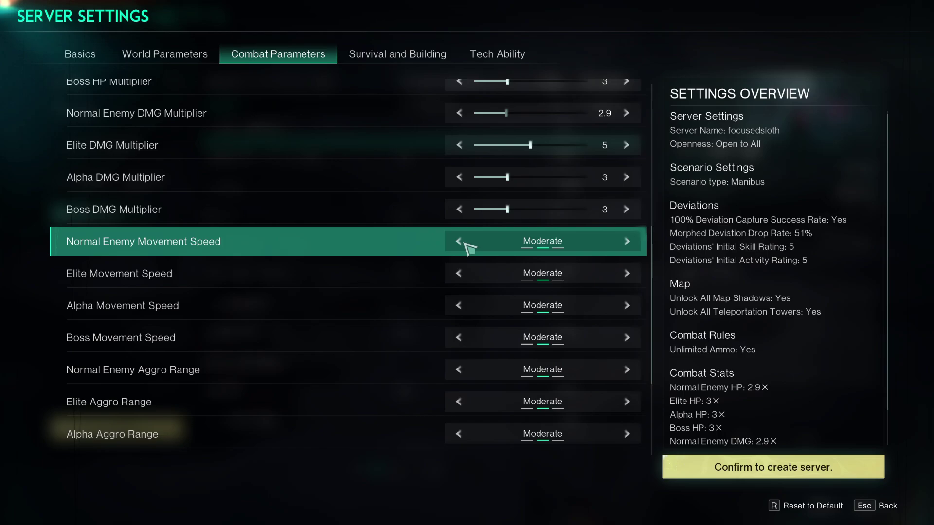
scroll(340, 263, down, 2)
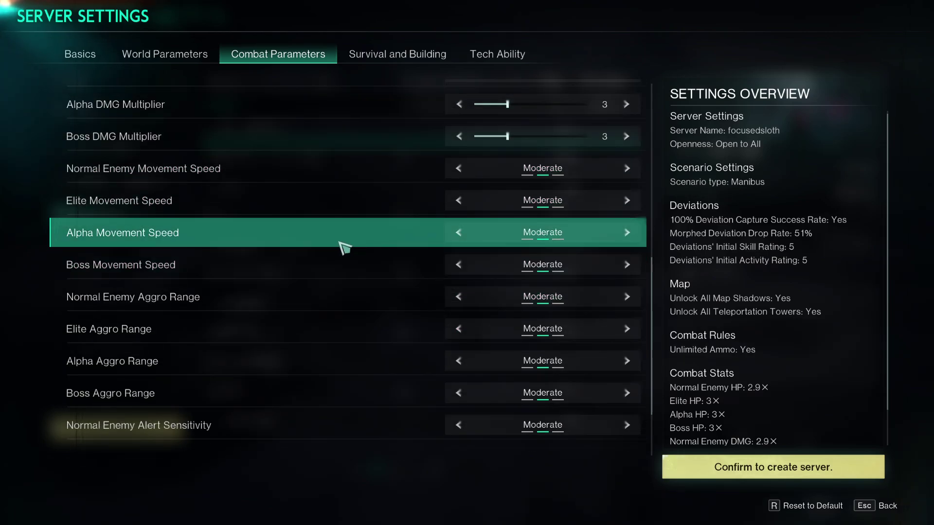
scroll(345, 248, down, 3)
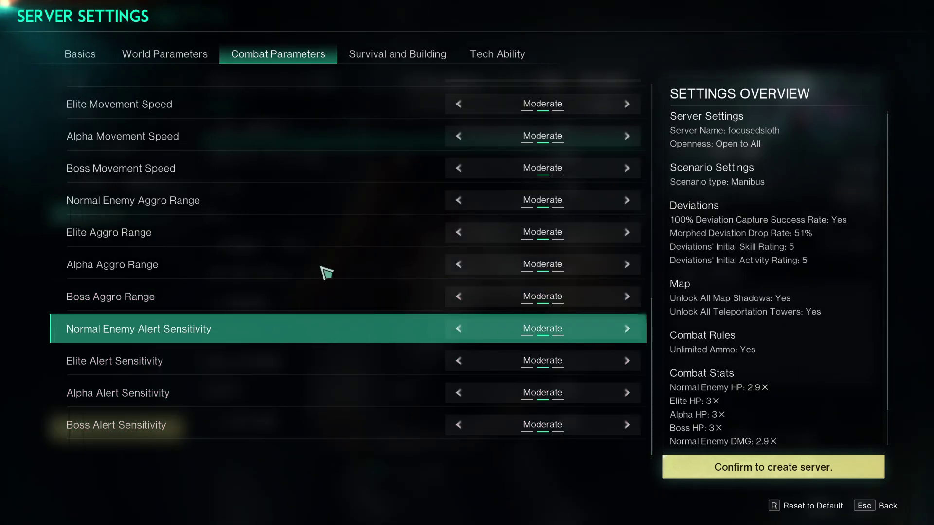
Step: In the survival and building parameters, set the Exp Gain Multiplier to 0.1 and Consume Materials When Building to No
click(440, 56)
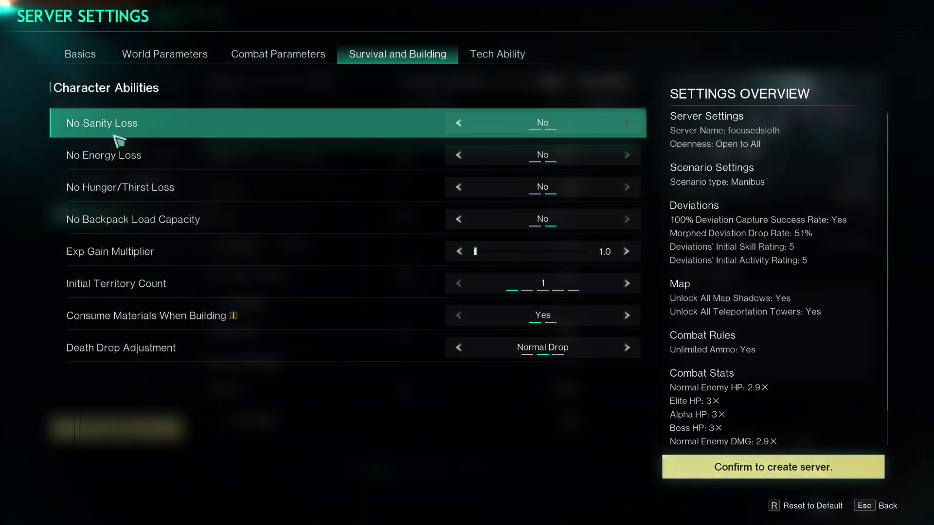
click(627, 123)
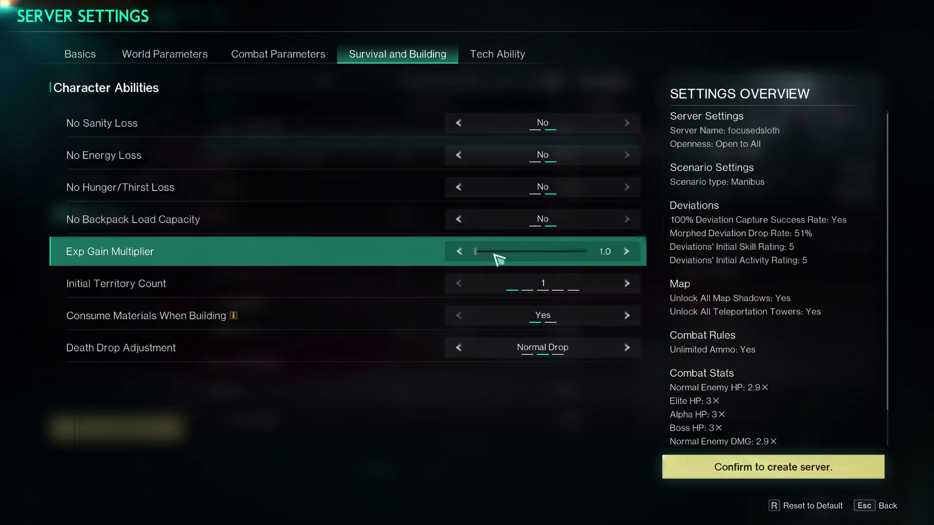
drag(494, 255, 599, 269)
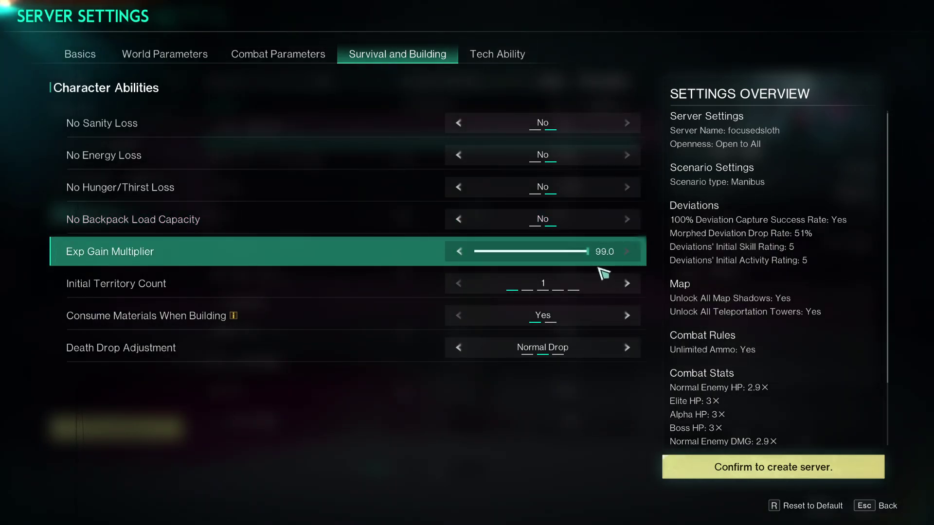
drag(603, 274, 329, 298)
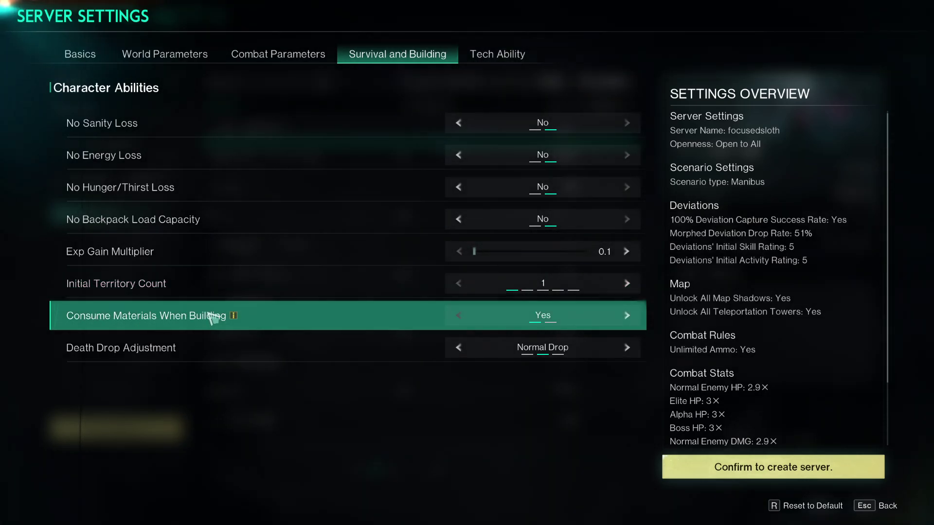
click(626, 315)
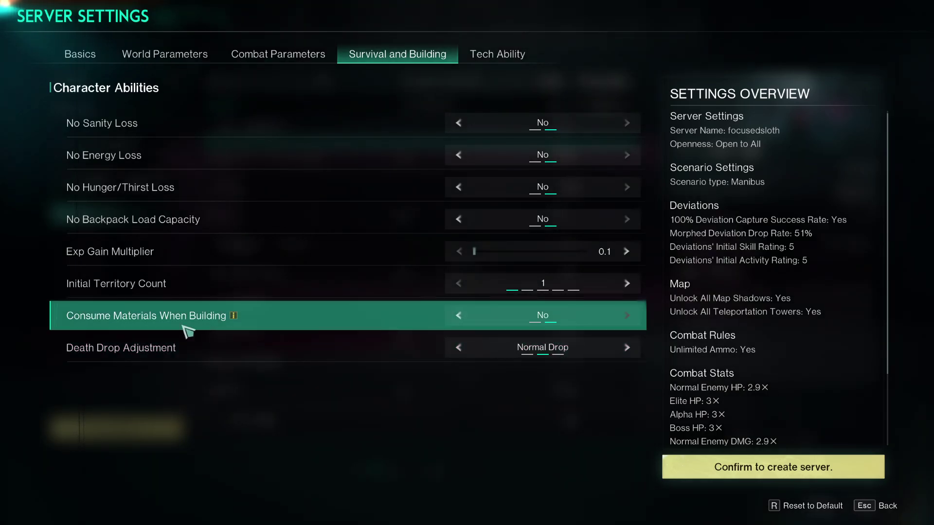
mouse_move(235, 321)
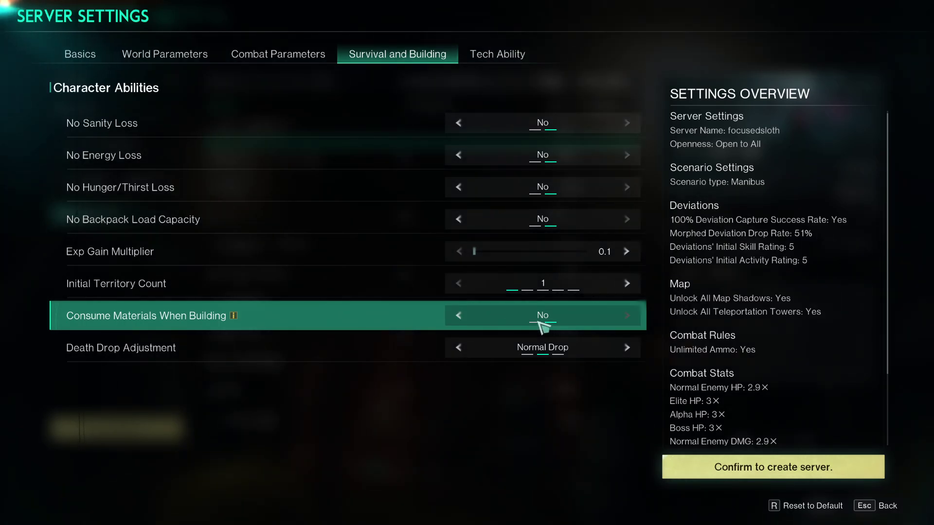
Step: Try the other Death Drop Adjustment options and return the setting to Normal Drop
click(459, 348)
click(627, 348)
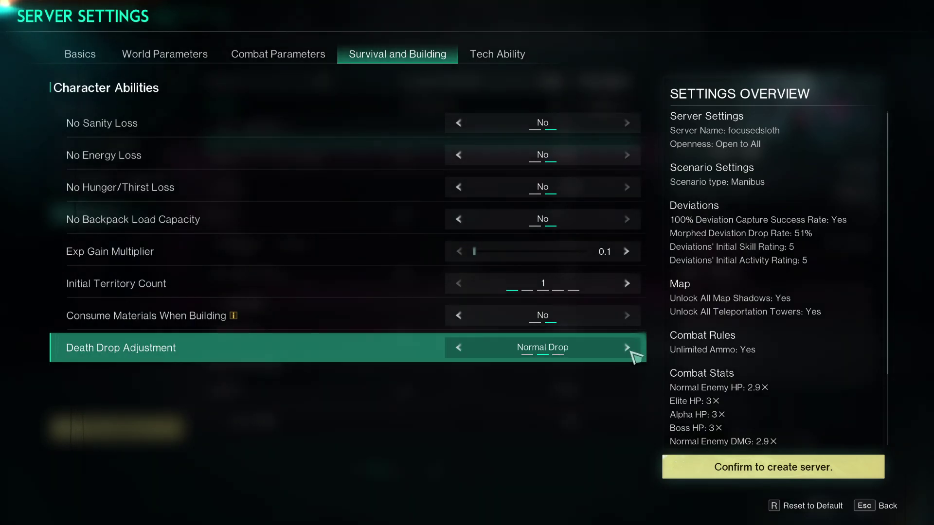
click(628, 349)
click(460, 348)
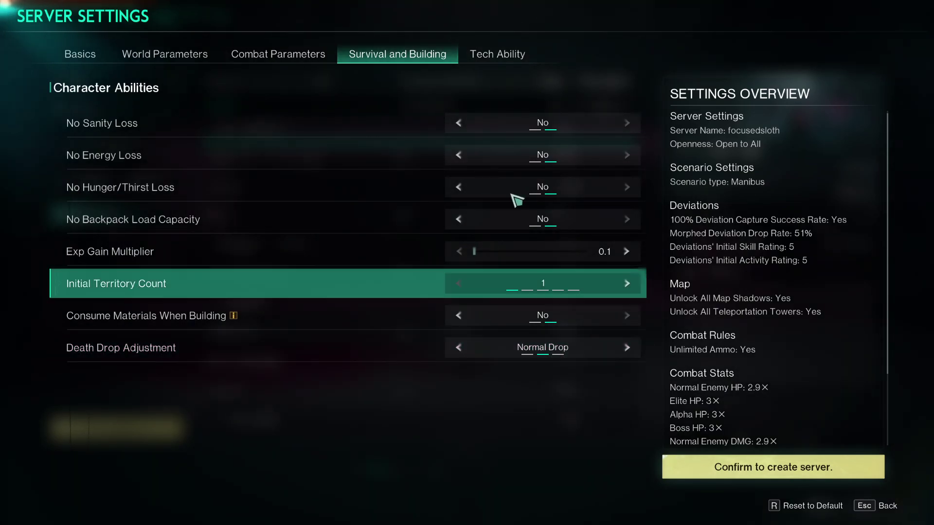
Step: In the tech ability parameters, set Unlock All Memetics and Unlock All Blueprints to Yes
click(510, 56)
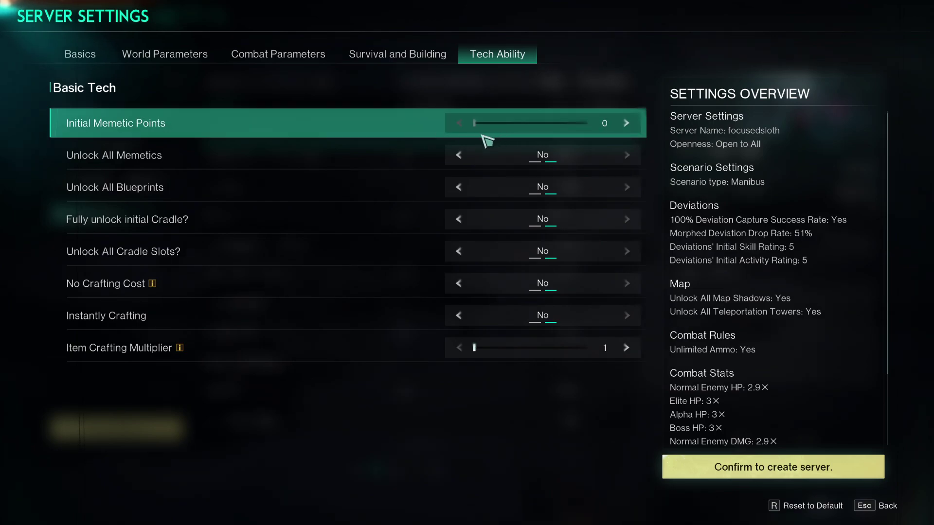
click(460, 156)
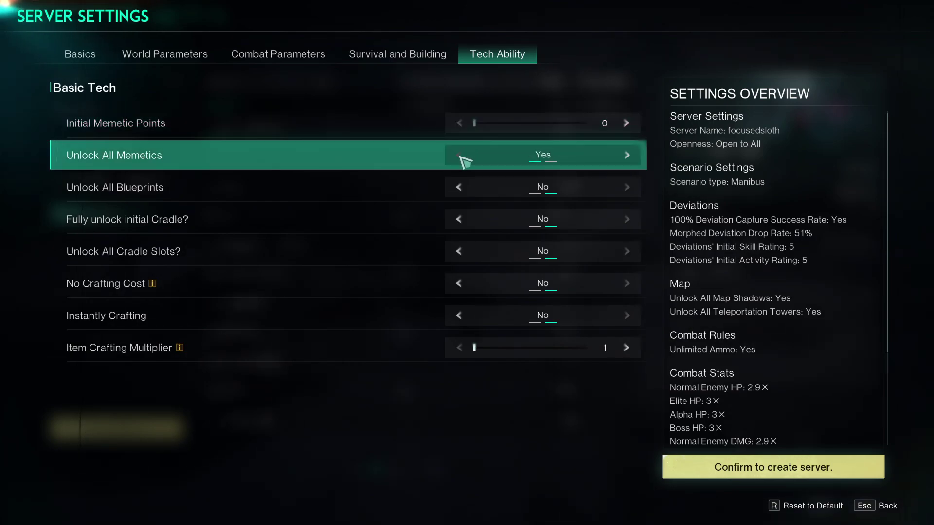
click(461, 187)
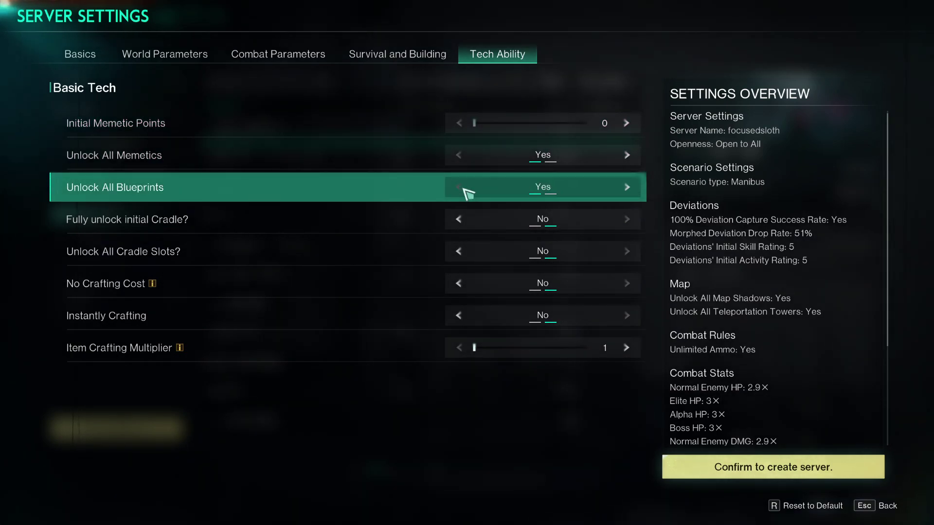
Step: Set Fully unlock initial Cradle, Unlock All Cradle Slots, No Crafting Cost and Instantly Crafting to Yes, and try the Item Crafting Multiplier
click(459, 225)
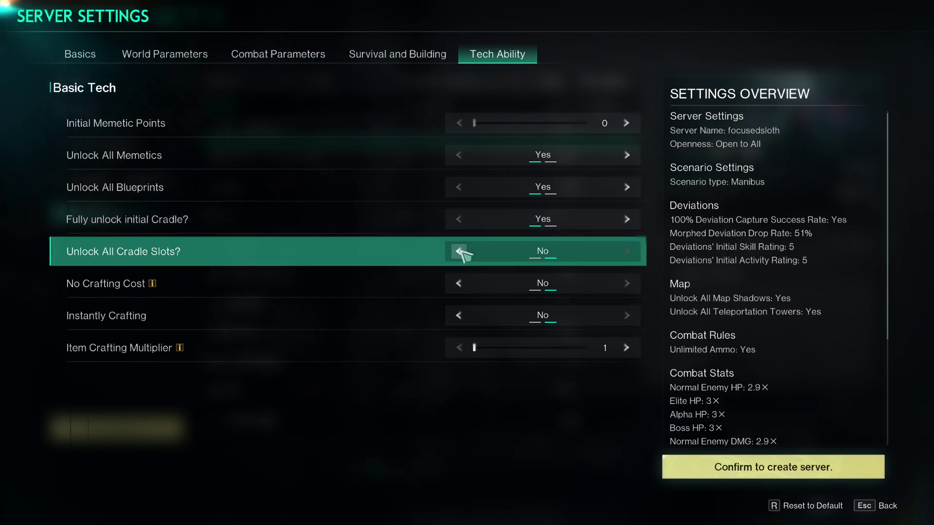
click(459, 284)
mouse_move(157, 286)
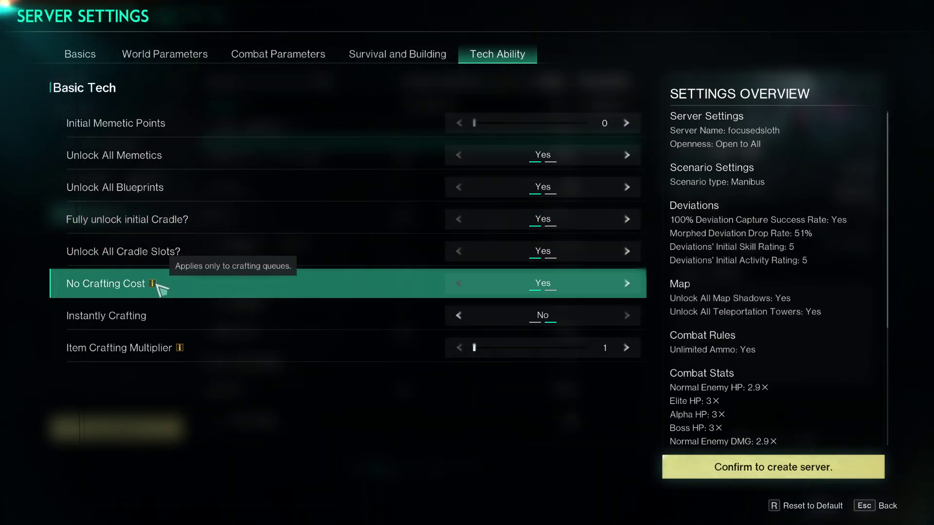
click(460, 316)
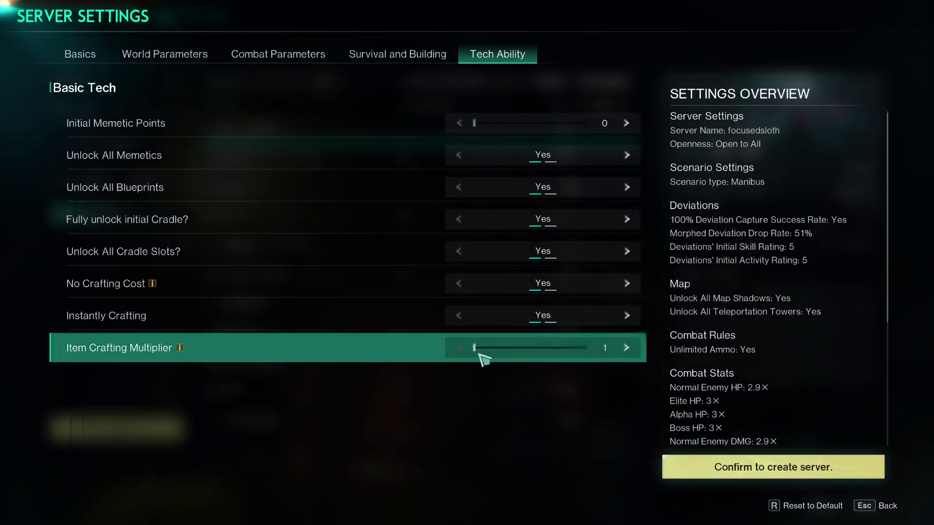
drag(480, 355, 299, 378)
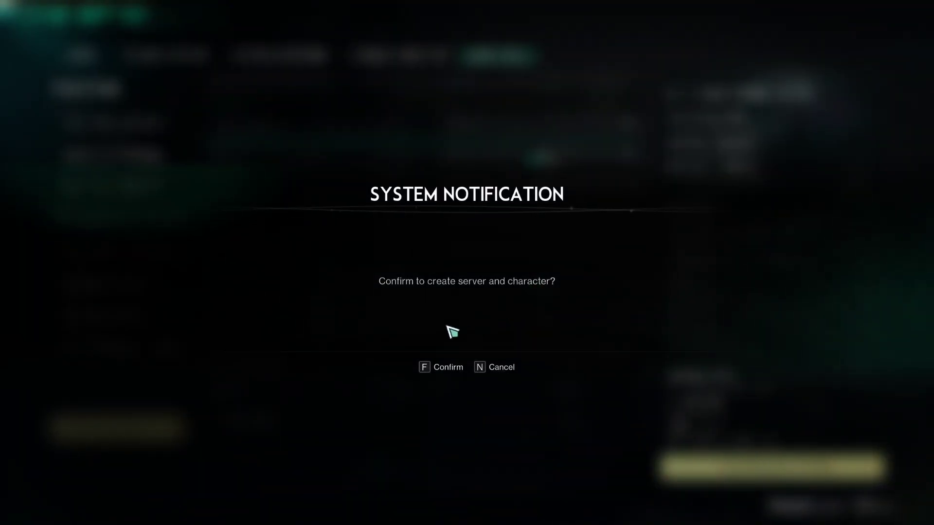
Step: Try to create the server and character, and set Maximum online players to 40 members in the basic settings
click(443, 370)
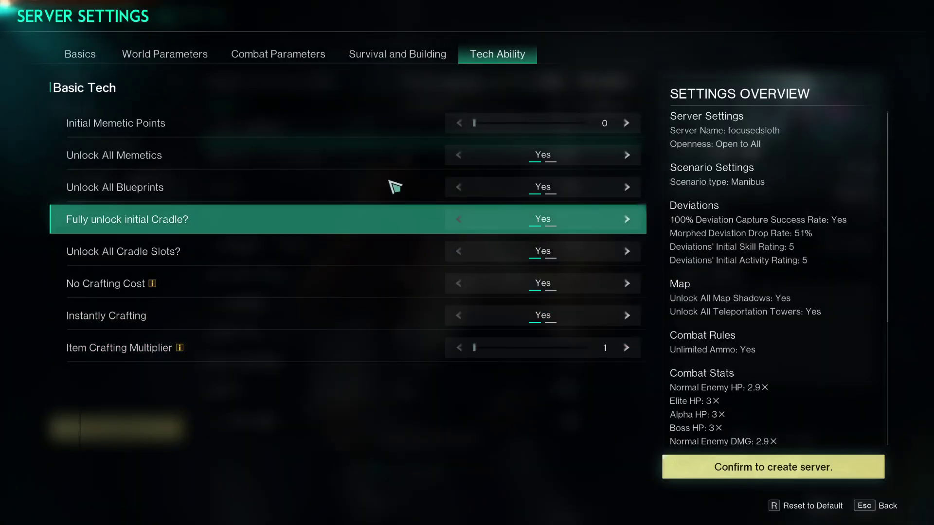
click(81, 55)
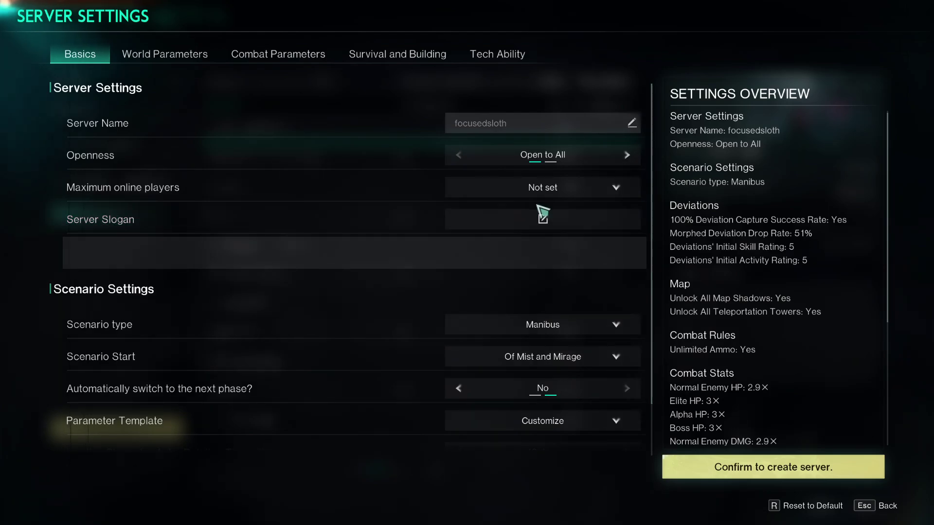
click(613, 193)
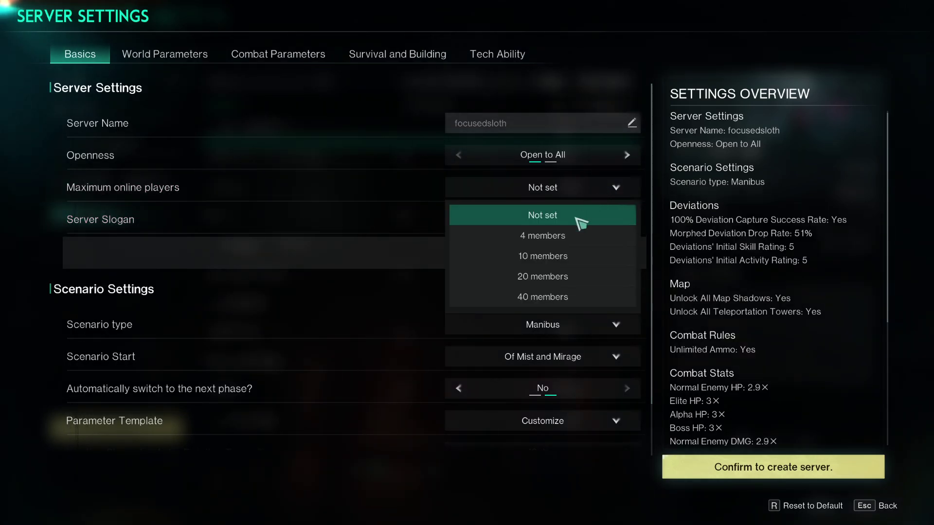
click(562, 297)
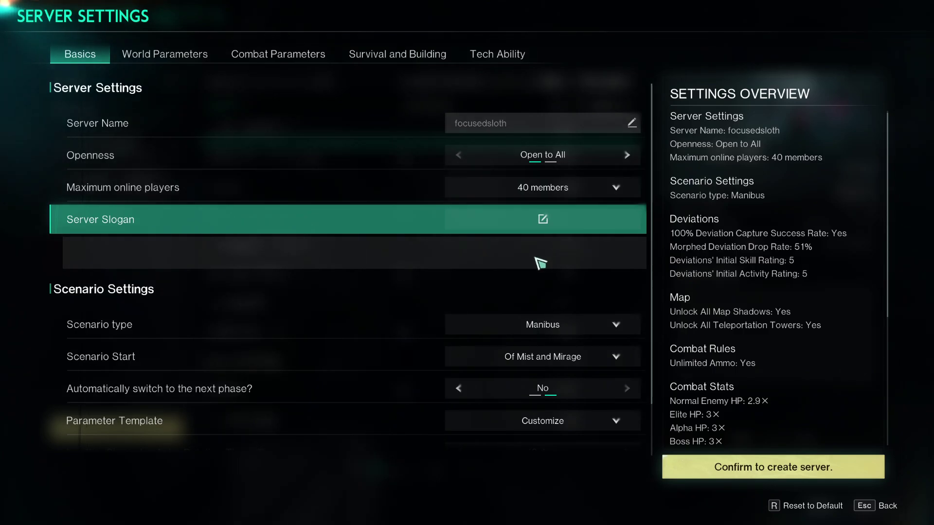
Step: Create the server with the chosen settings and confirm entering it when its construction is complete
scroll(395, 381, down, 1)
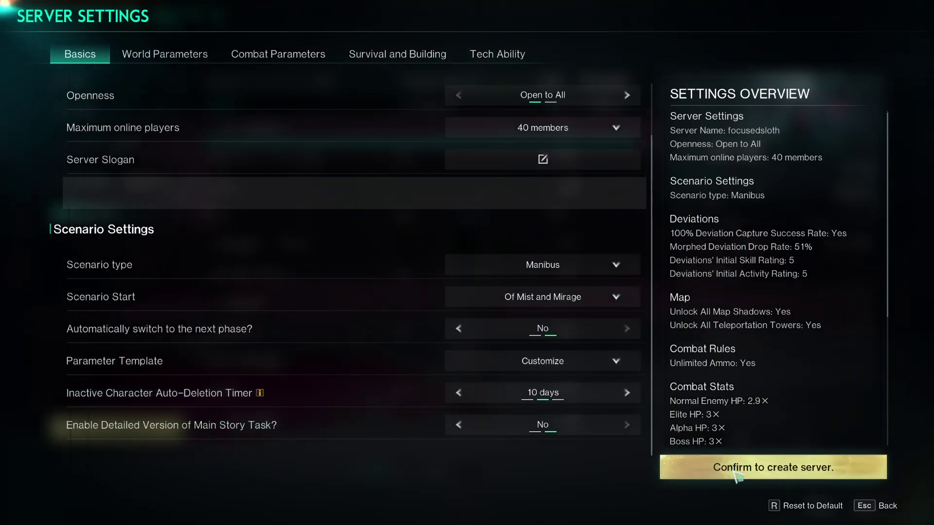
click(627, 392)
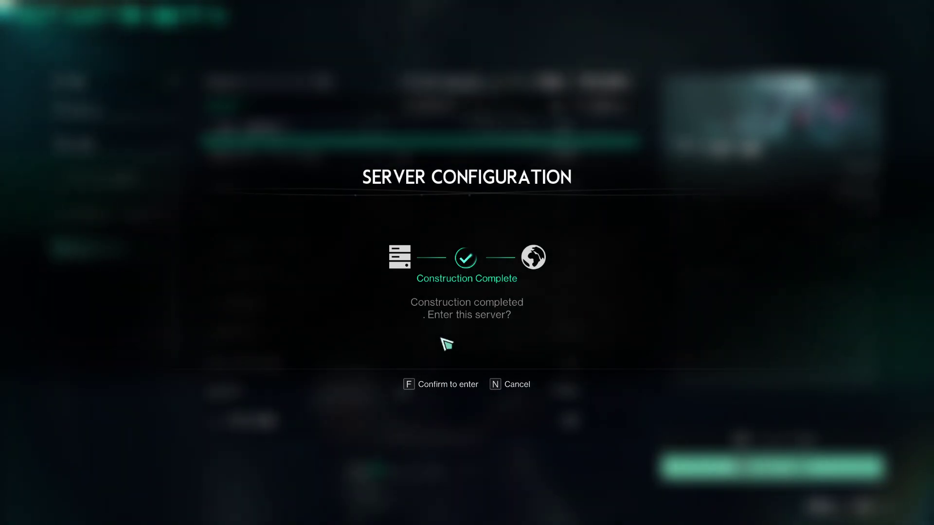
click(445, 385)
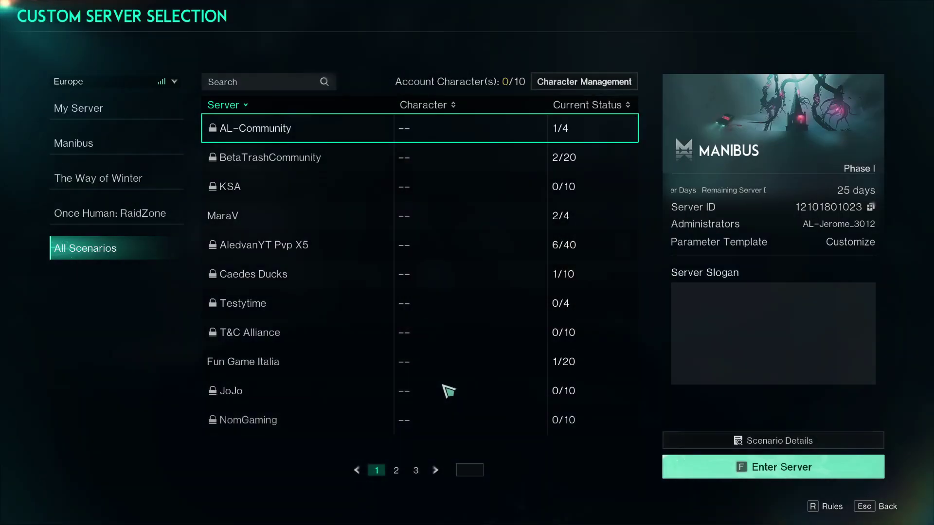